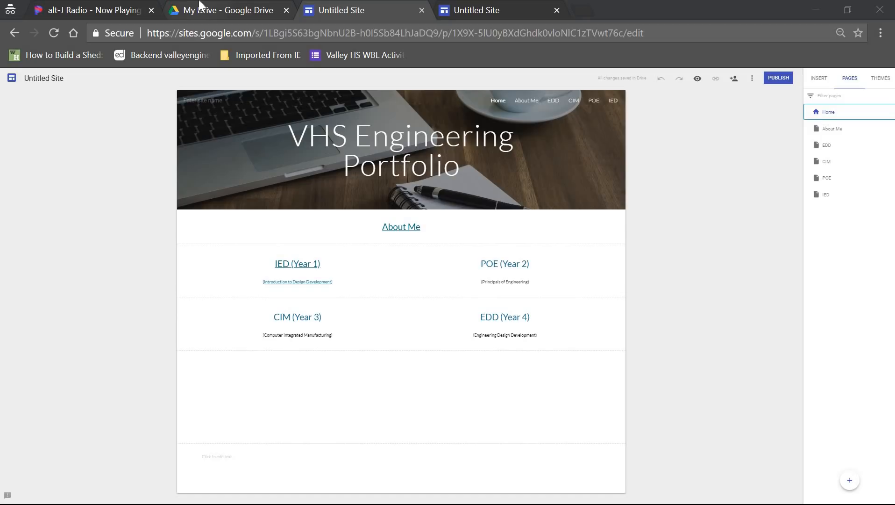
pyautogui.click(220, 4)
pyautogui.click(314, 11)
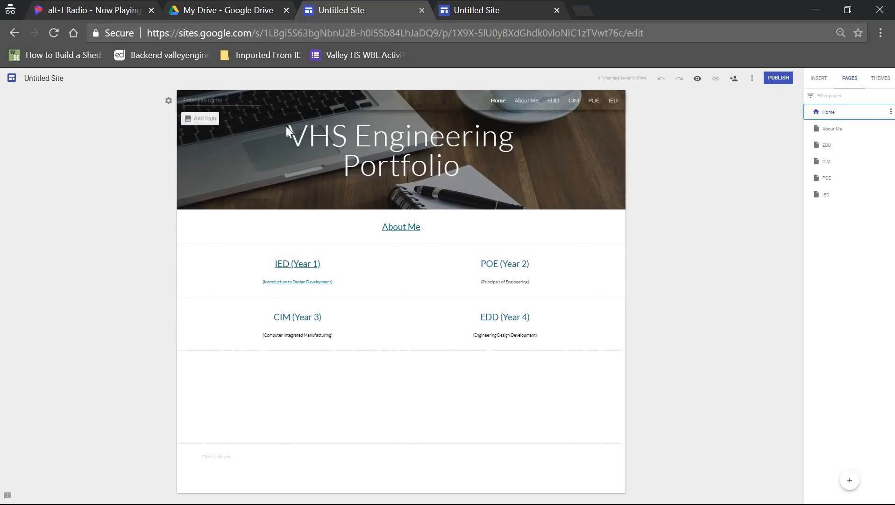
pyautogui.moveTo(290, 136); pyautogui.dragTo(460, 168)
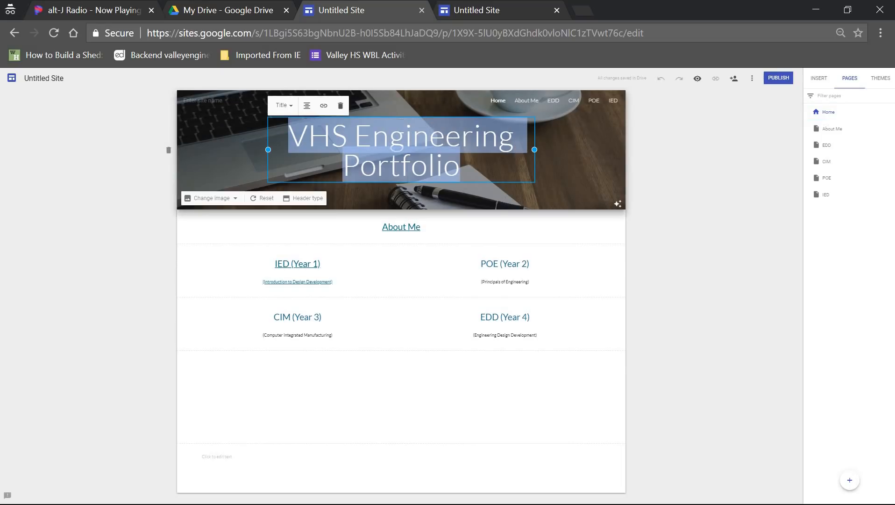
pyautogui.click(404, 438)
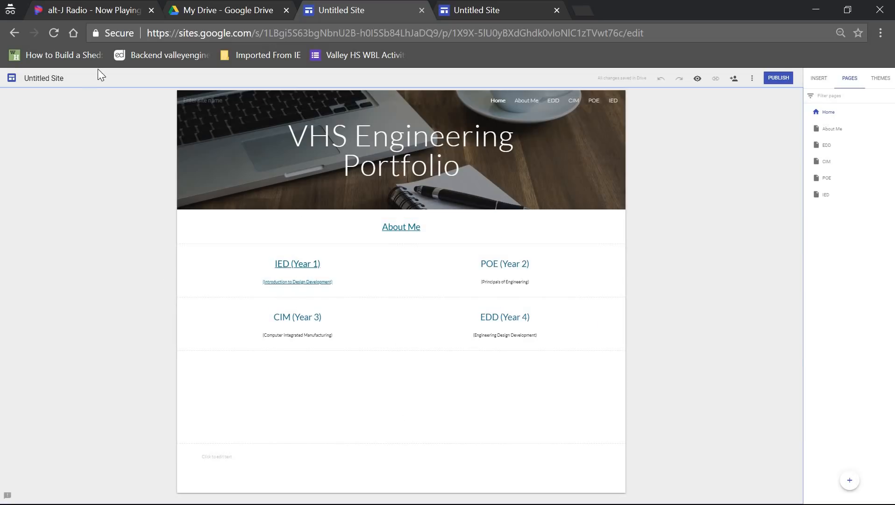
# Switch to Google Drive, create a new Google Sites site there, and start its page title with "VHS"
pyautogui.click(199, 6)
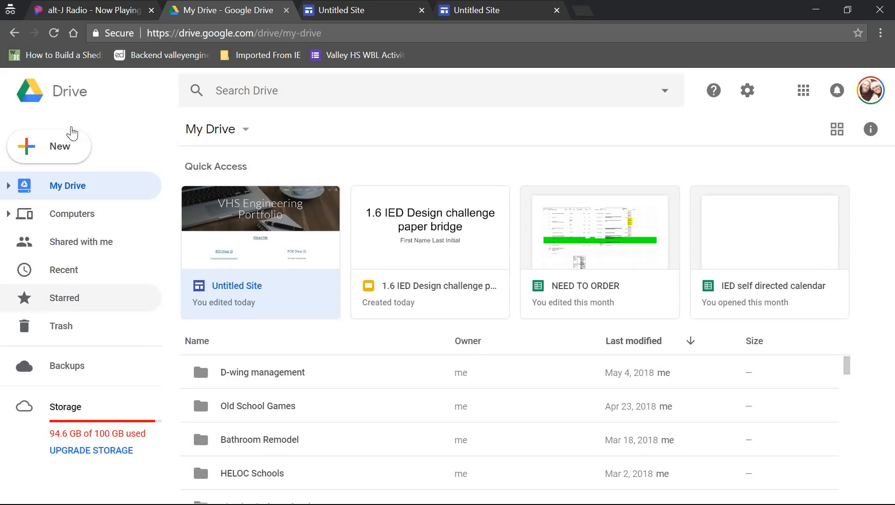
pyautogui.click(26, 157)
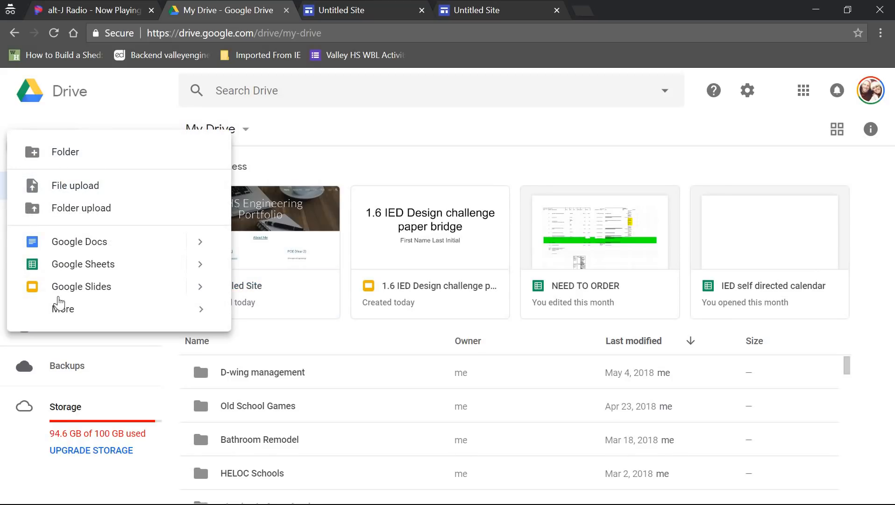
pyautogui.moveTo(59, 309)
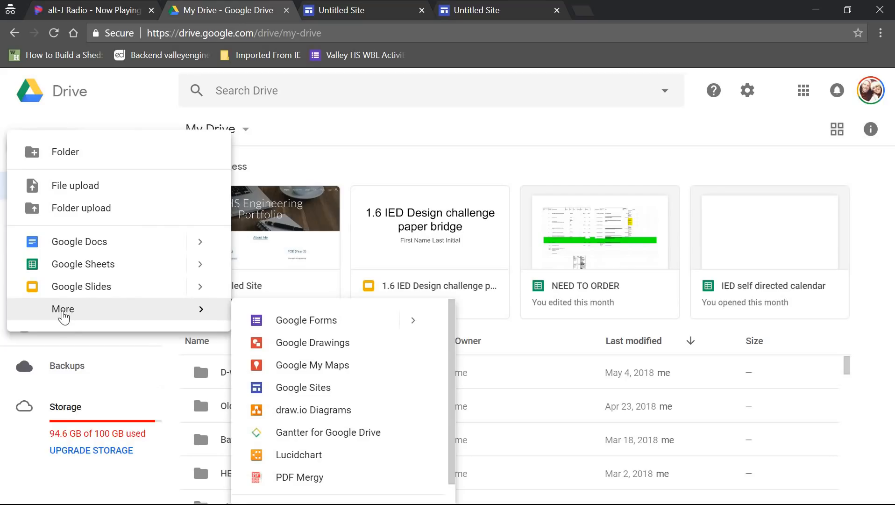
pyautogui.click(320, 390)
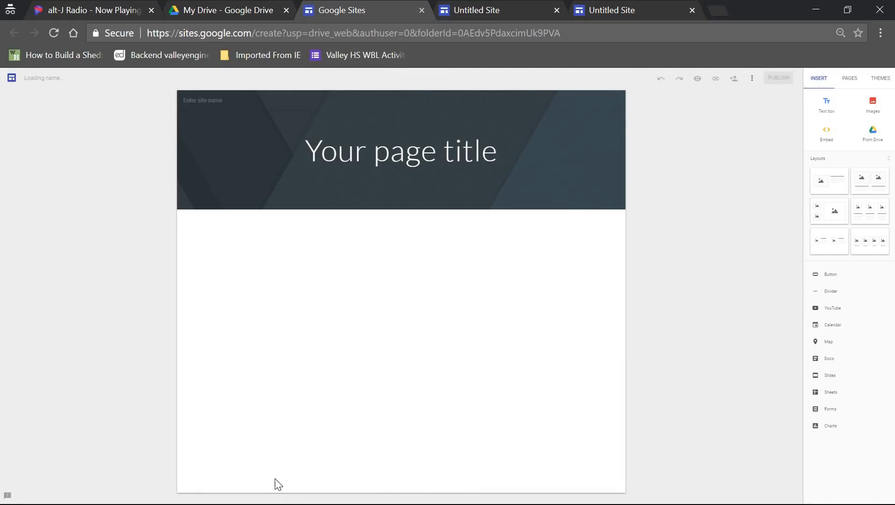
pyautogui.click(394, 140)
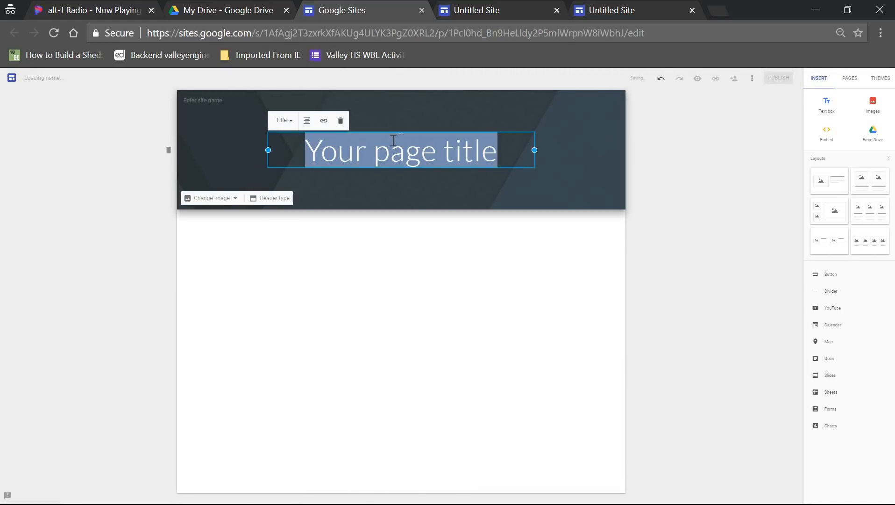
pyautogui.write('VHS')
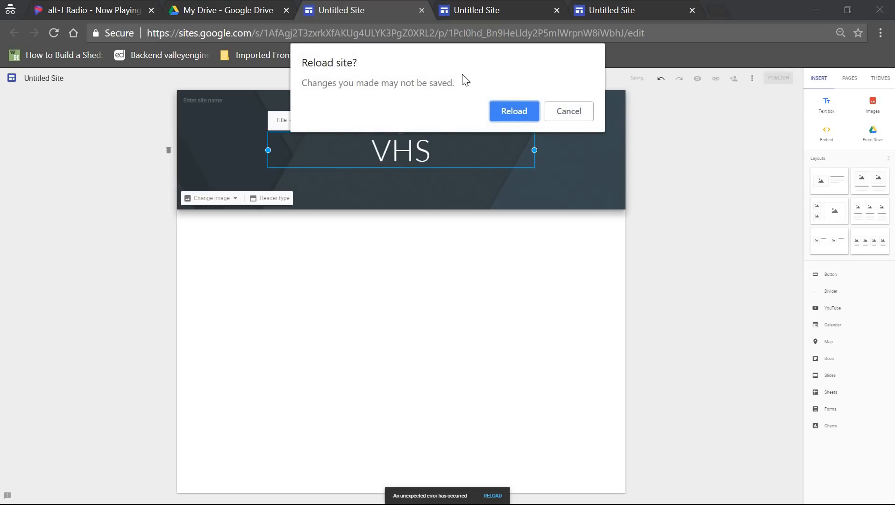
# Try to reload the failed site, and close all the open Google Sites tabs
pyautogui.click(530, 111)
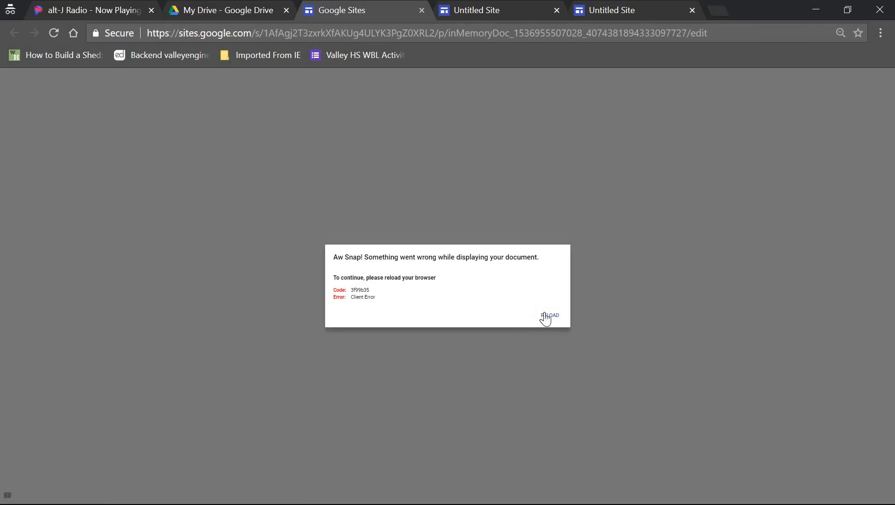
pyautogui.click(546, 316)
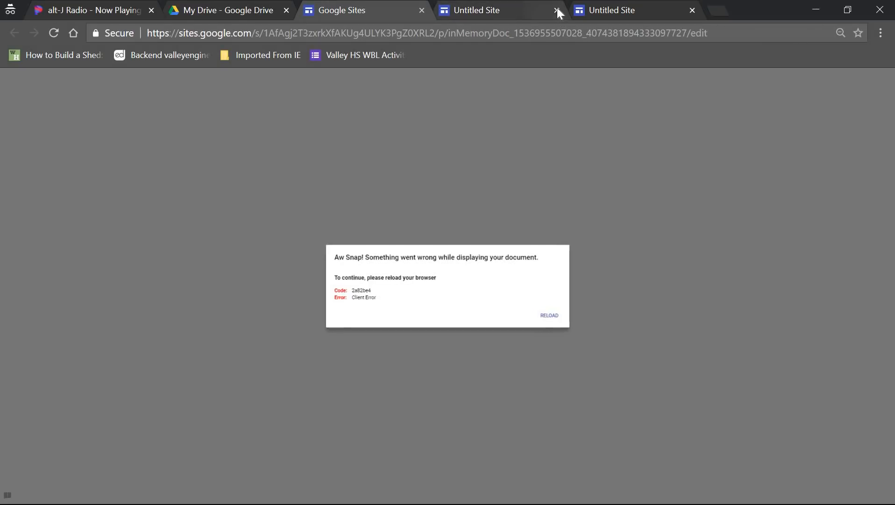
pyautogui.click(558, 11)
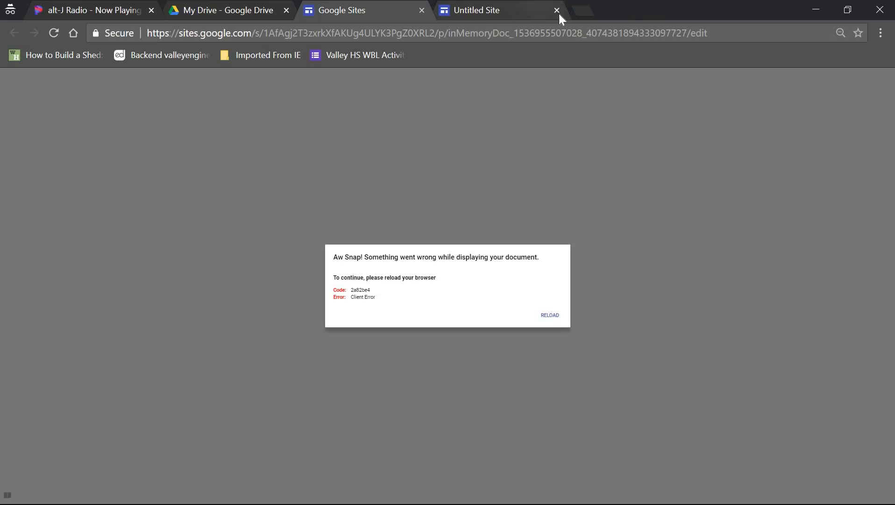
pyautogui.click(557, 11)
pyautogui.click(546, 316)
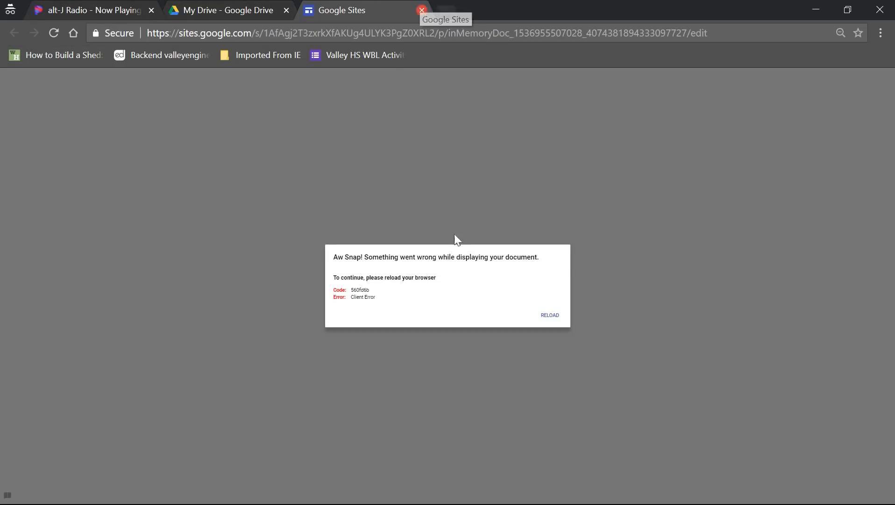
pyautogui.click(423, 10)
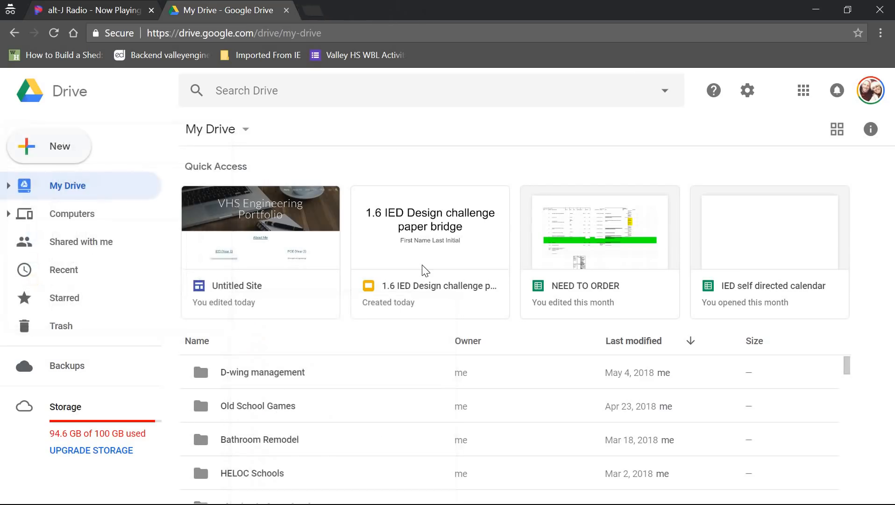
# Create a new Google Sites site from My Drive
pyautogui.click(39, 156)
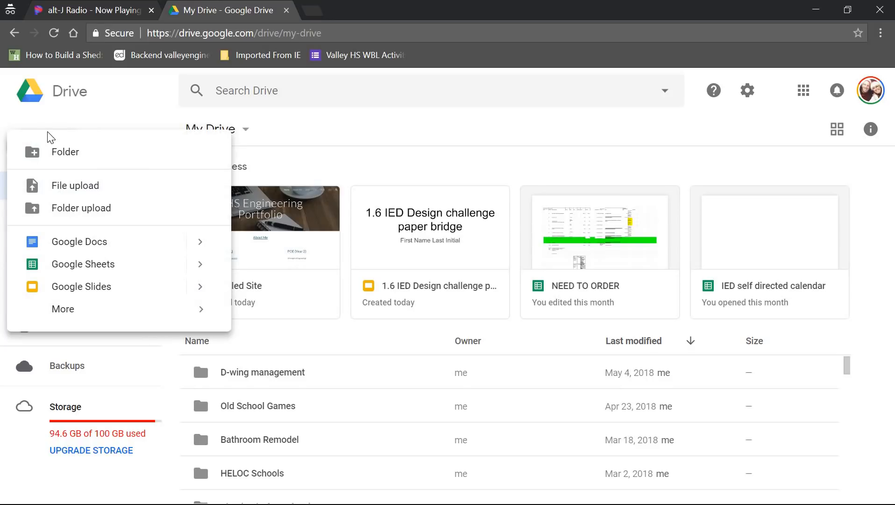
pyautogui.moveTo(82, 312)
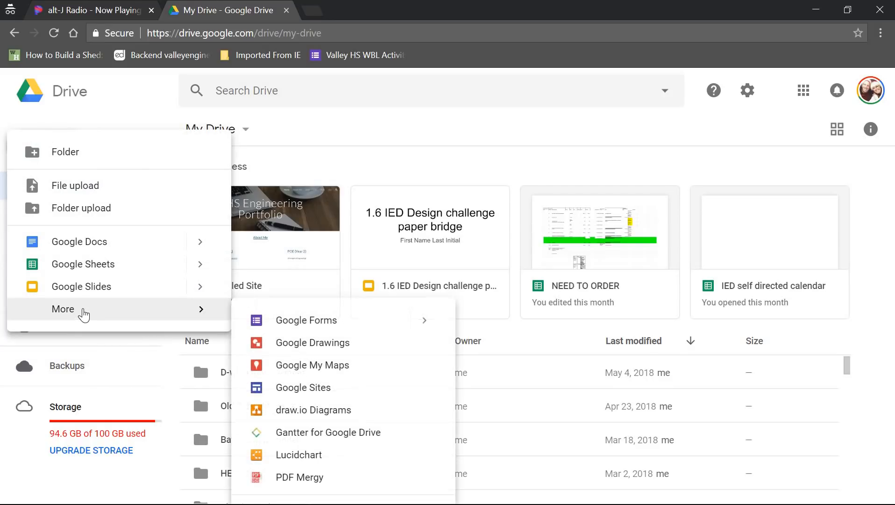
pyautogui.click(350, 388)
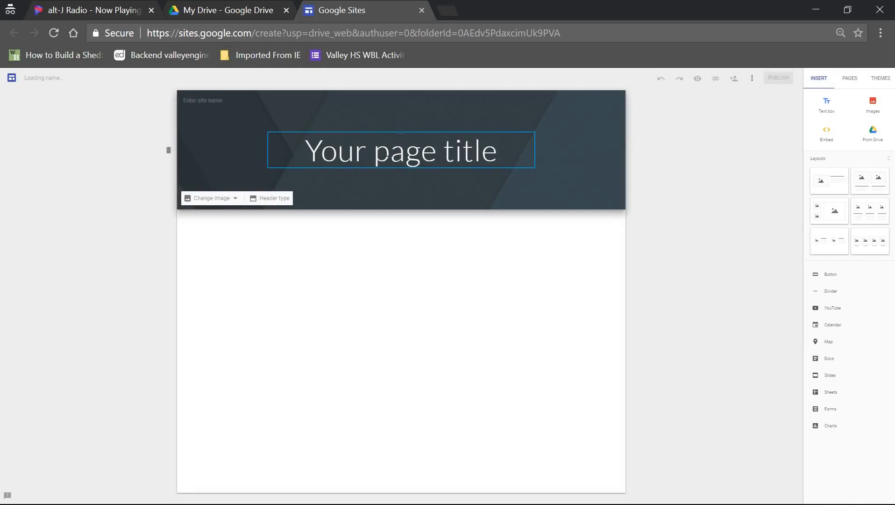
# Replace the placeholder page title in the header with "VHS Engineering Portfolio"
pyautogui.click(394, 143)
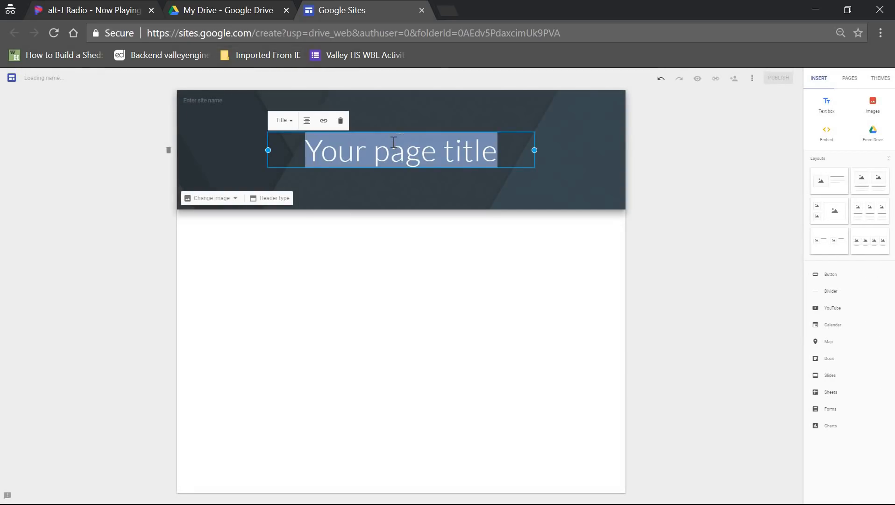
pyautogui.write('VHS ')
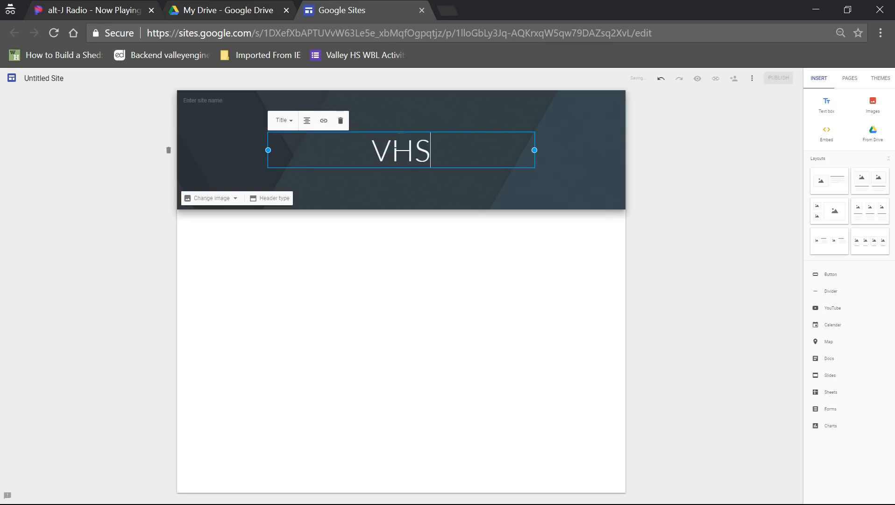
pyautogui.write('Engin')
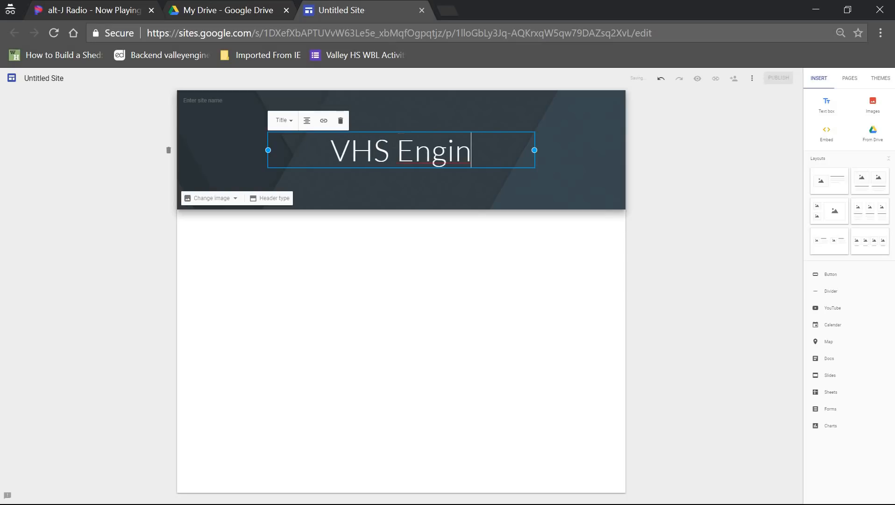
pyautogui.write('eering P')
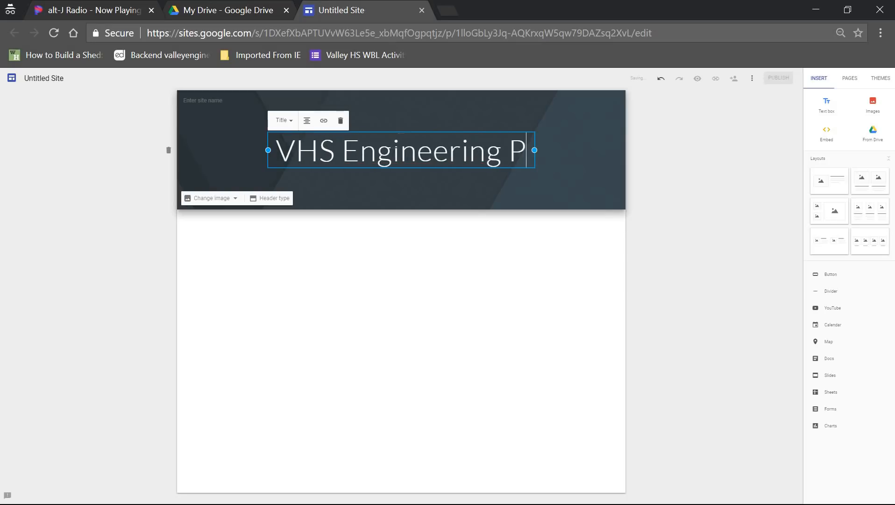
pyautogui.write('orfo')
pyautogui.press('BackSpace')
pyautogui.press('BackSpace')
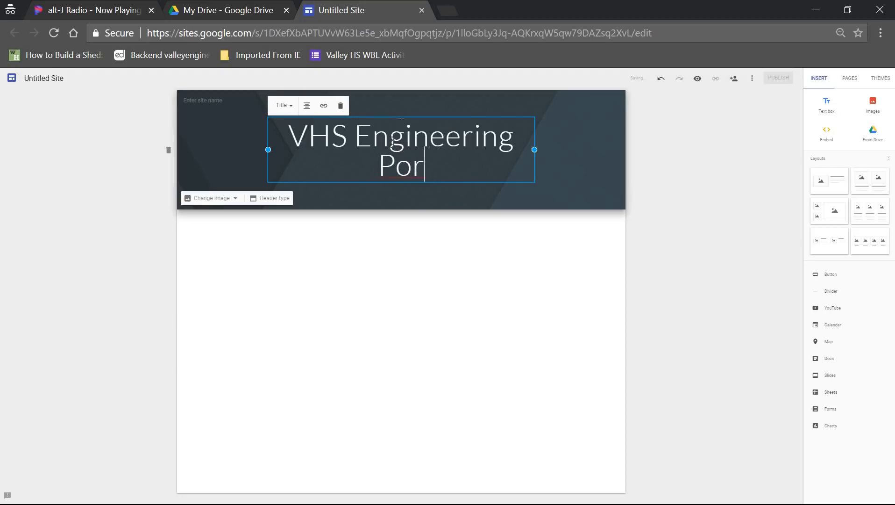
pyautogui.write('tfolio')
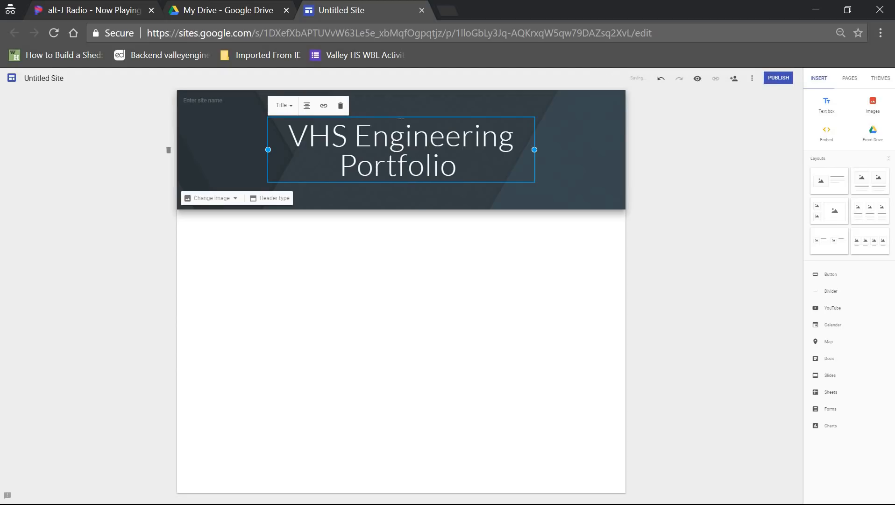
pyautogui.press('BackSpace')
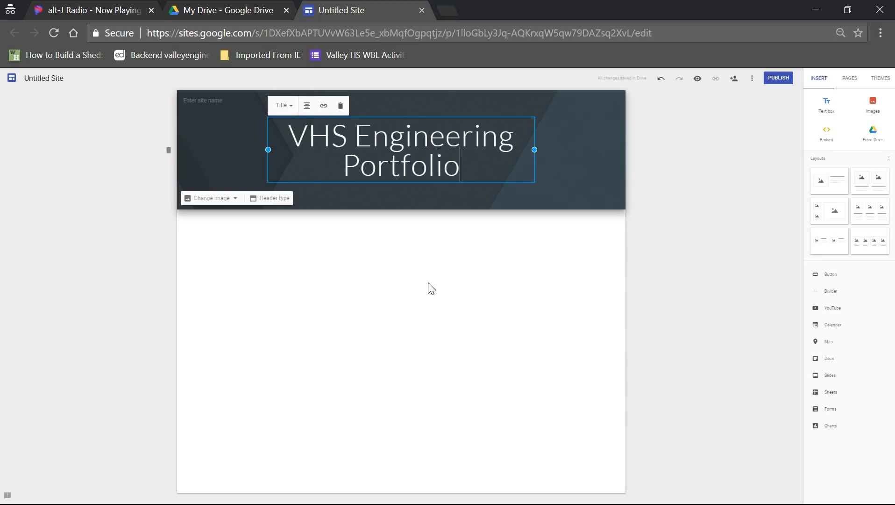
pyautogui.click(416, 262)
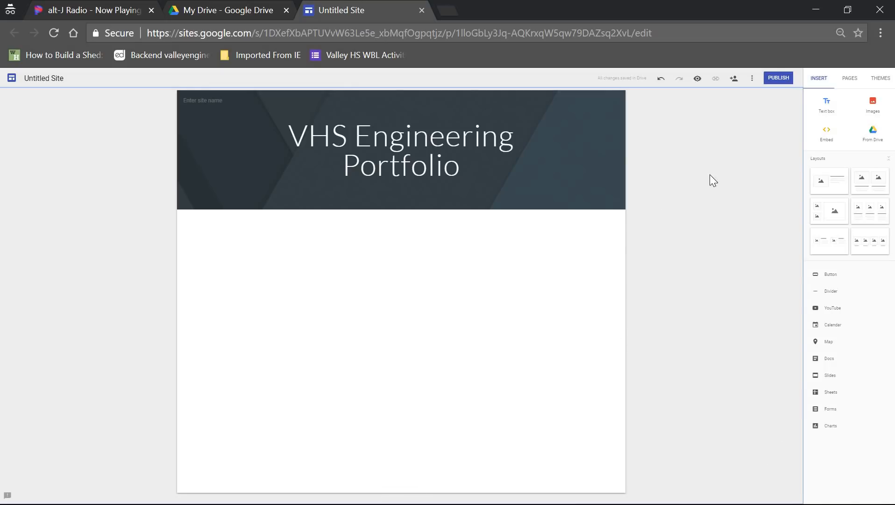
# Add the four-column image-and-caption layout below the header, and delete the image placeholders from its second, third and fourth columns
pyautogui.moveTo(868, 244); pyautogui.dragTo(346, 325)
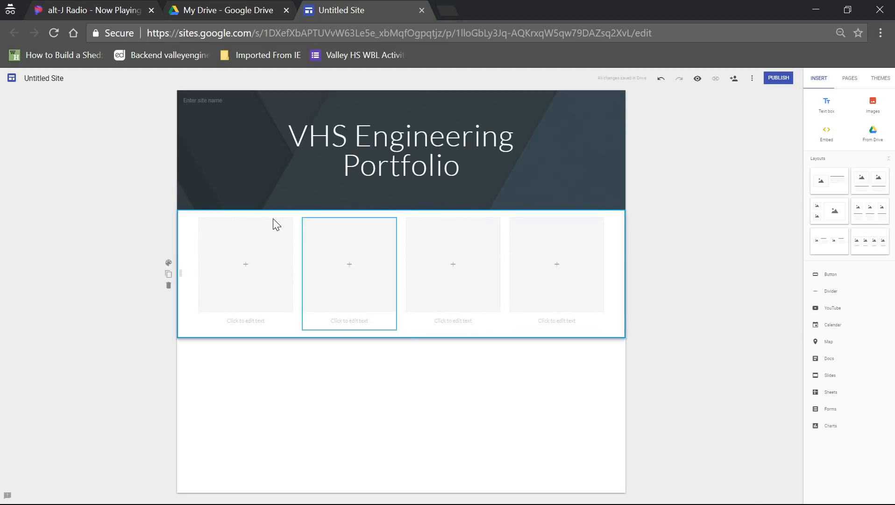
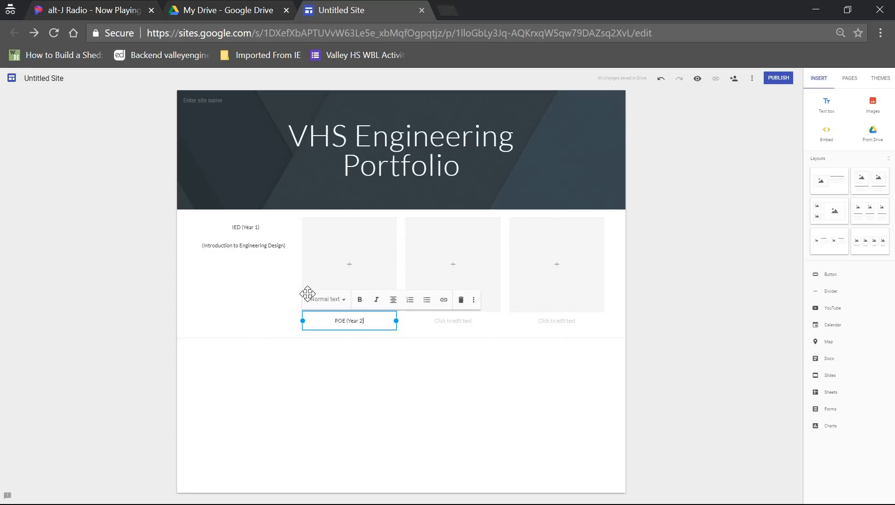
pyautogui.click(346, 242)
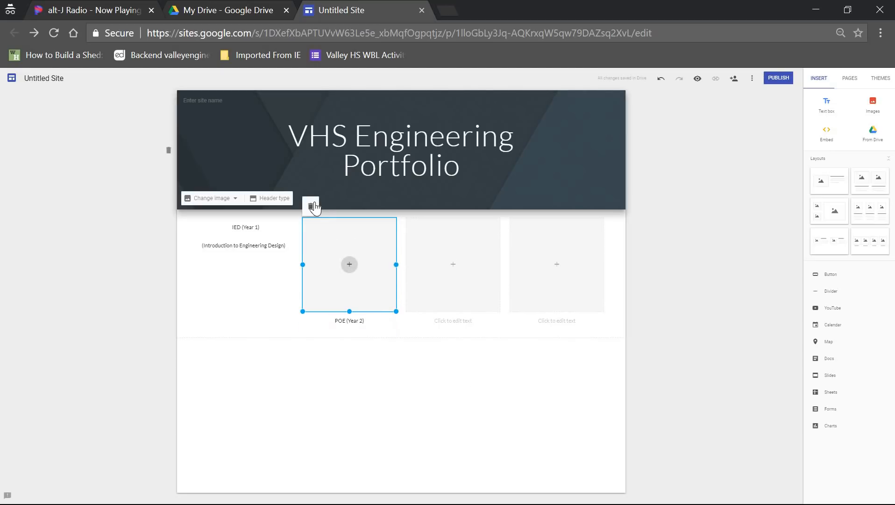
pyautogui.click(311, 201)
pyautogui.click(440, 250)
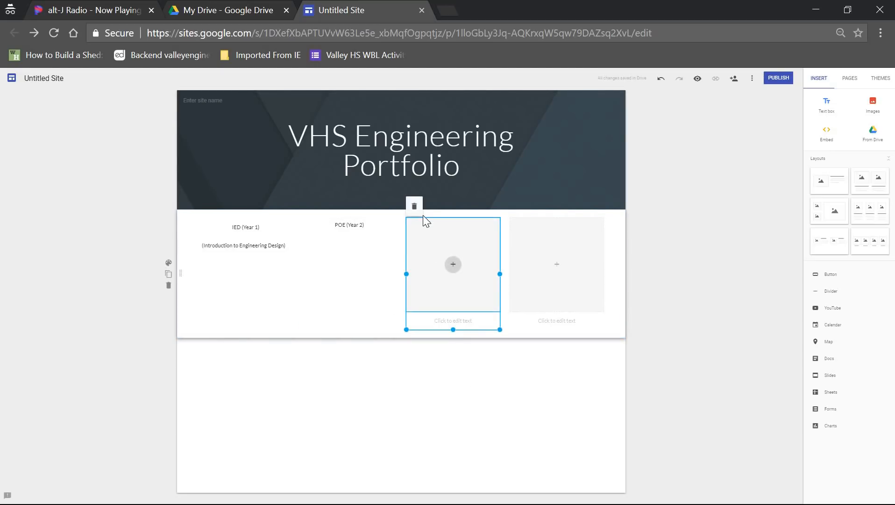
pyautogui.click(453, 264)
pyautogui.click(426, 222)
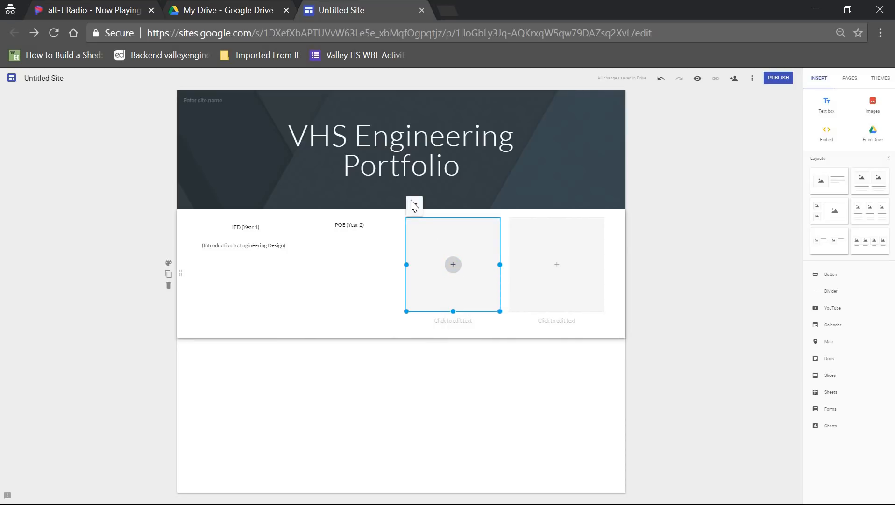
pyautogui.click(414, 205)
pyautogui.click(517, 218)
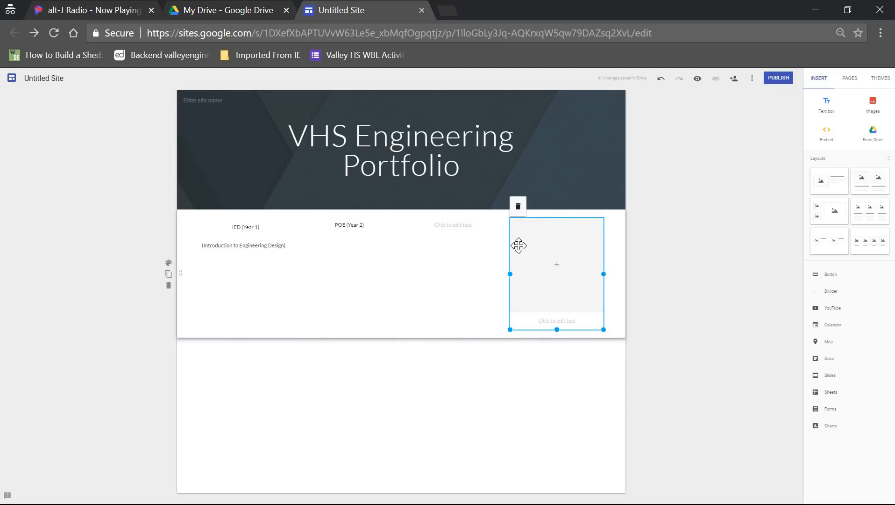
pyautogui.click(519, 245)
pyautogui.click(523, 210)
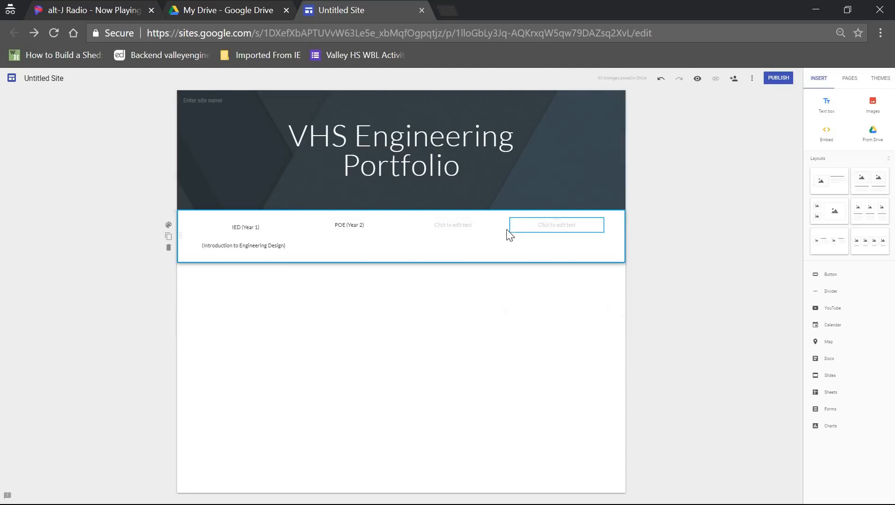
# Enter "CIM (Year 3)" in the third column's text box and "EDD (Year 4)" in the fourth column's
pyautogui.click(451, 226)
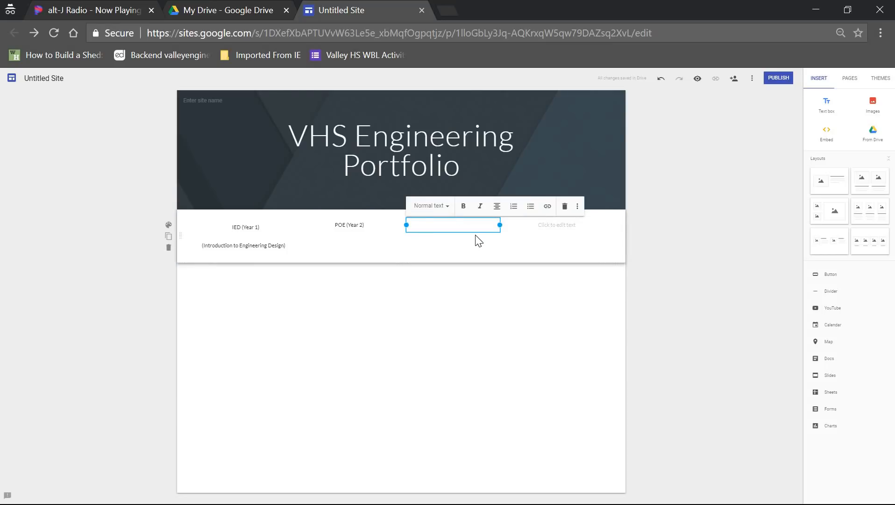
pyautogui.write('CIM (Year 3)')
pyautogui.click(535, 223)
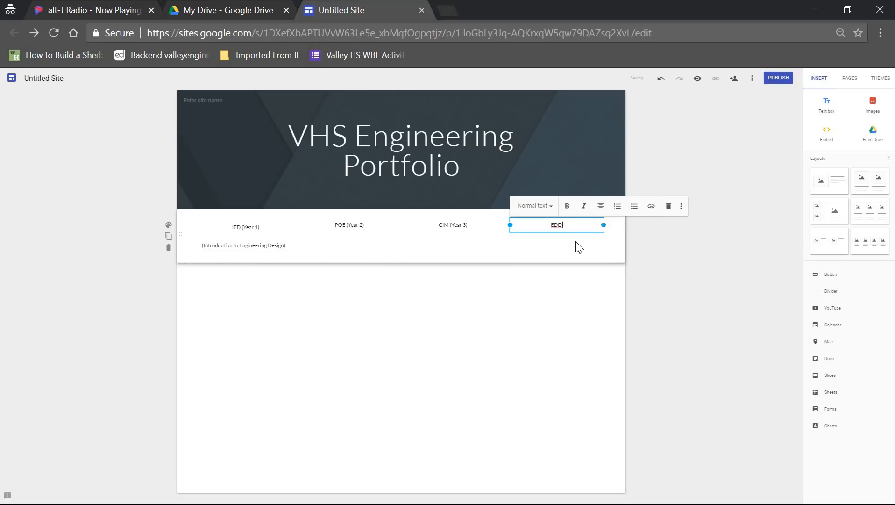
pyautogui.write('EDD (Year 4')
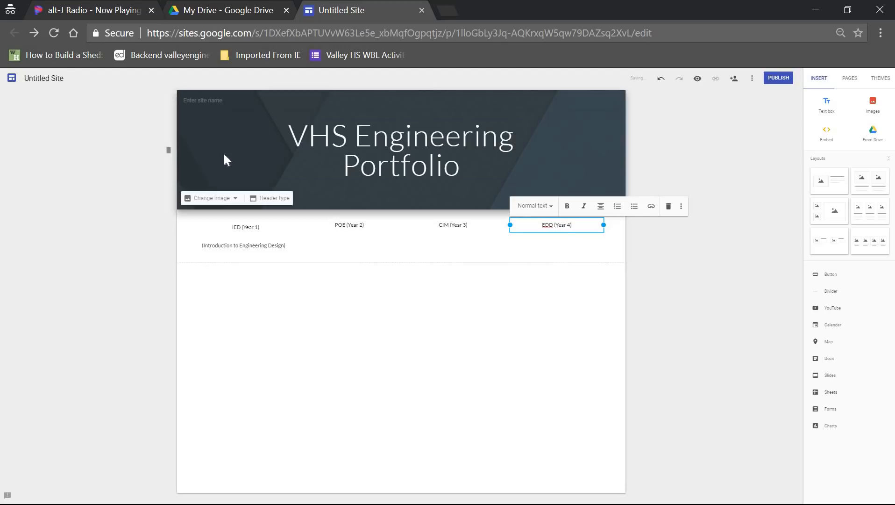
# Complete the fourth column's text as "EDD (Year 4)" and add a text box reading "(Principles of Engineering)" beneath "POE (Year 2)"
pyautogui.write(')')
pyautogui.click(340, 244)
pyautogui.doubleClick(341, 243)
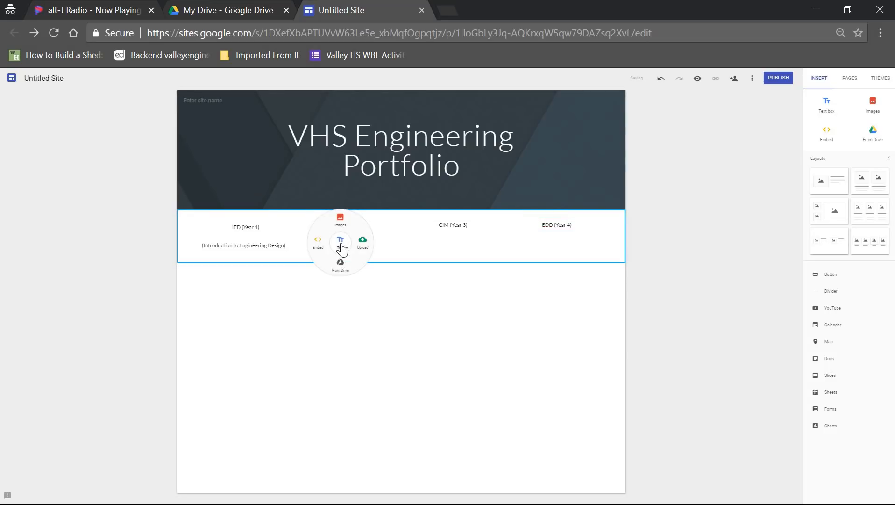
pyautogui.click(341, 241)
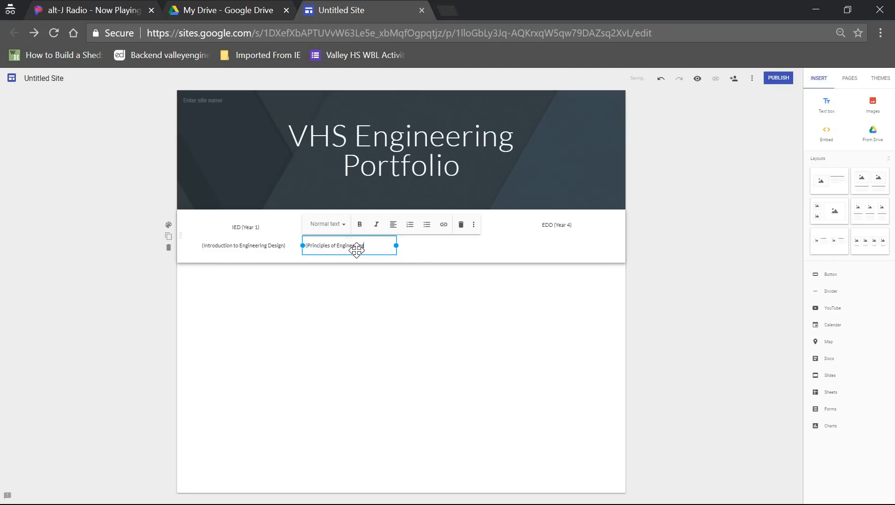
pyautogui.write(')')
pyautogui.click(334, 361)
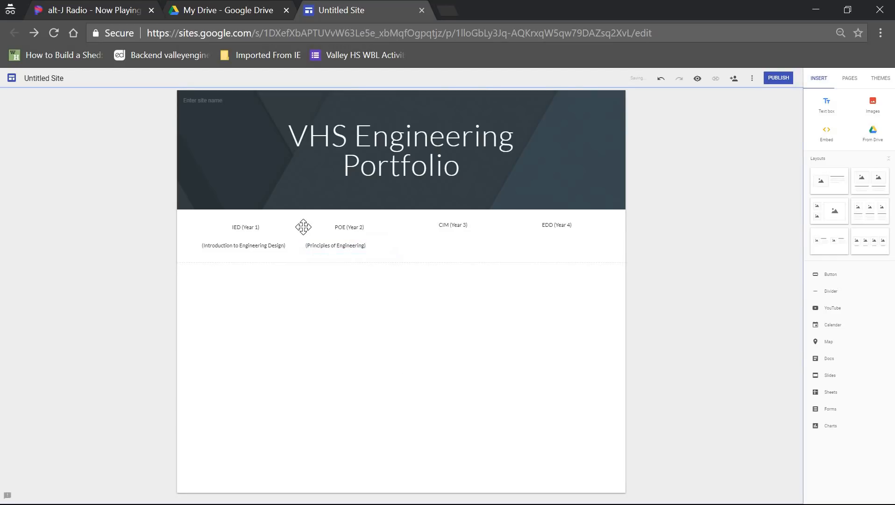
# Center-align the "(Principles of Engineering)" text in the second column
pyautogui.click(325, 246)
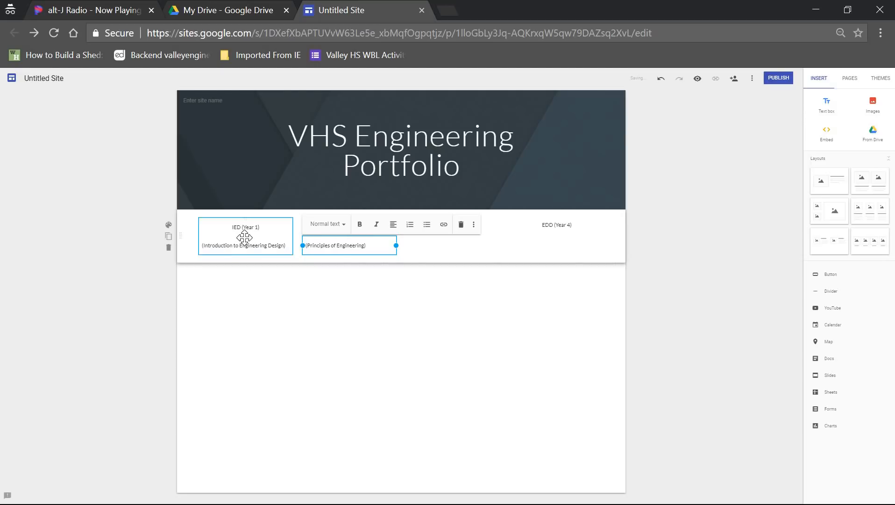
pyautogui.click(314, 346)
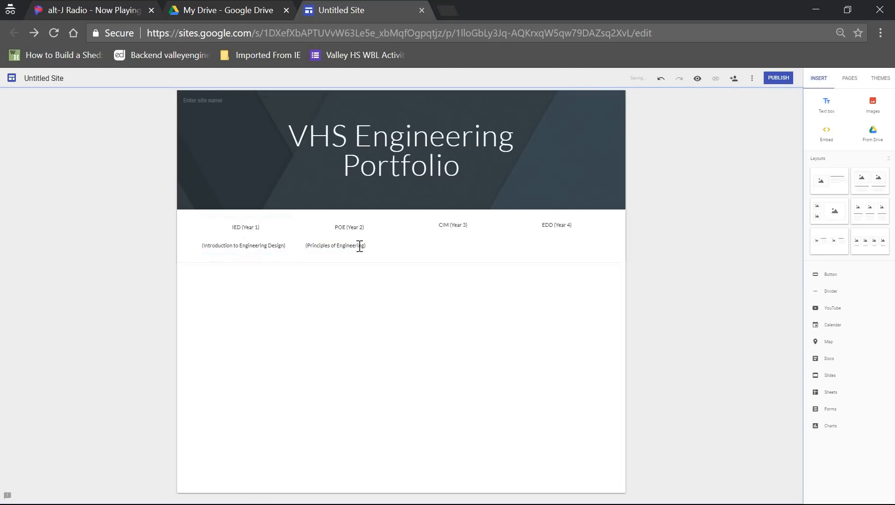
pyautogui.click(321, 246)
pyautogui.moveTo(371, 247); pyautogui.dragTo(303, 242)
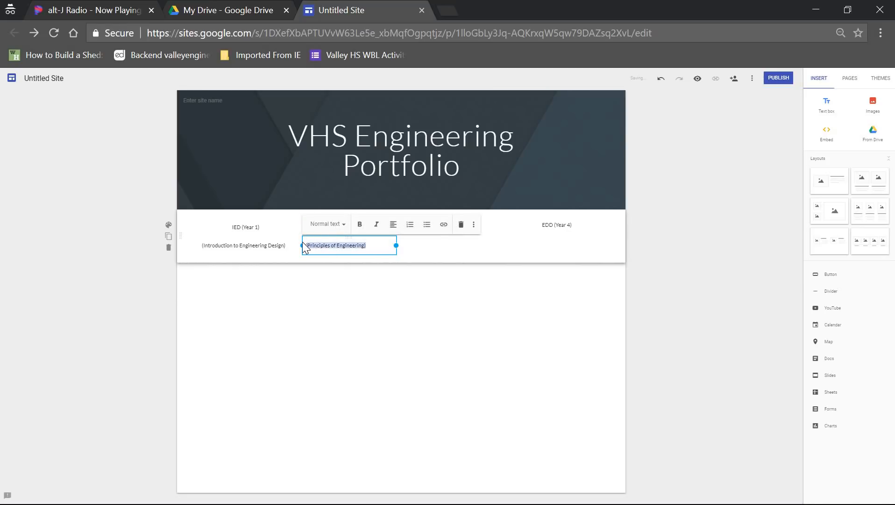
pyautogui.click(392, 225)
pyautogui.click(394, 247)
pyautogui.click(356, 349)
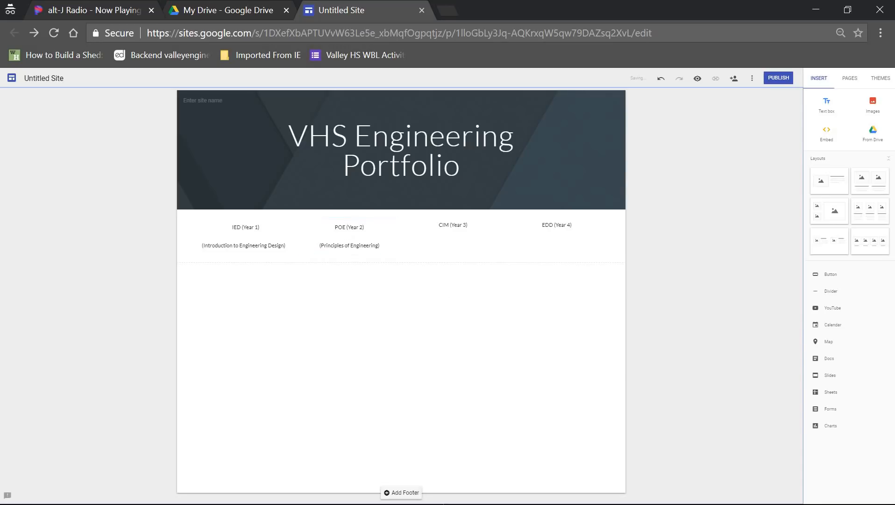
# Add a full-width text box reading "About Me" below the course columns and center its text
pyautogui.doubleClick(365, 277)
pyautogui.click(366, 278)
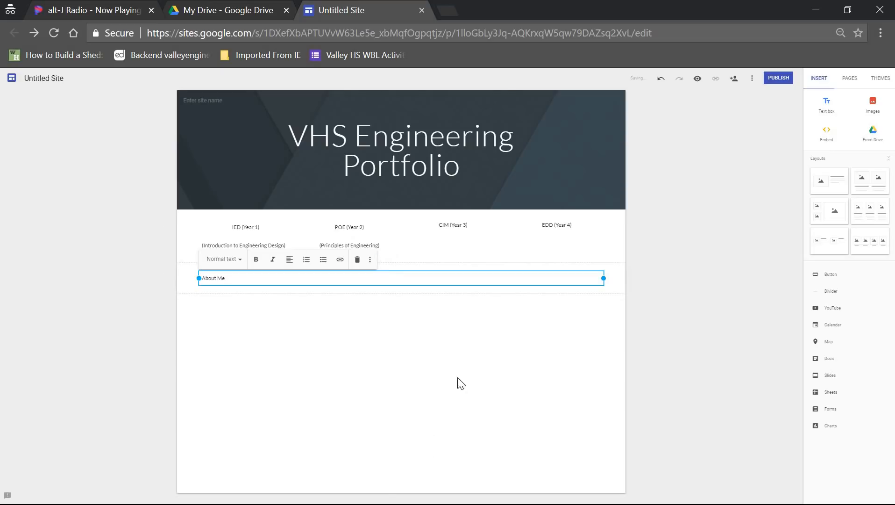
pyautogui.click(409, 309)
pyautogui.click(340, 279)
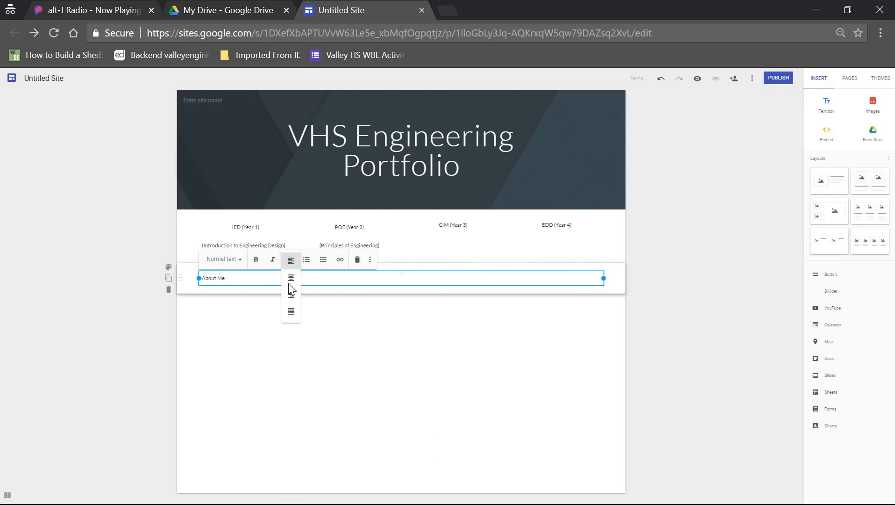
pyautogui.click(291, 279)
pyautogui.click(414, 339)
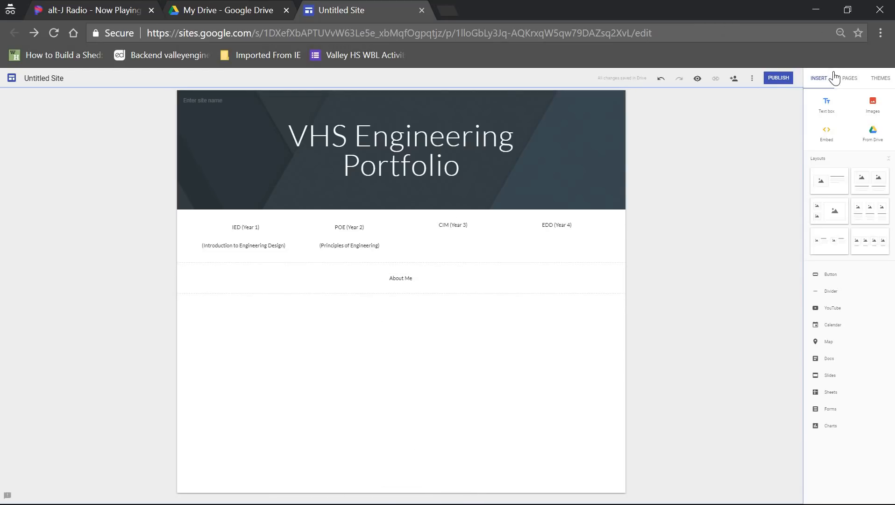
# Create a new site page named "IED (Year 1)"
pyautogui.click(847, 81)
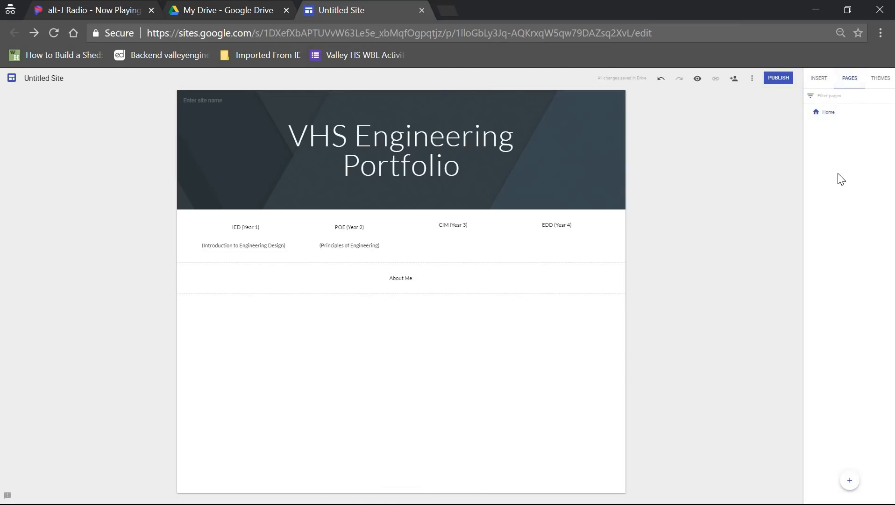
pyautogui.rightClick(838, 138)
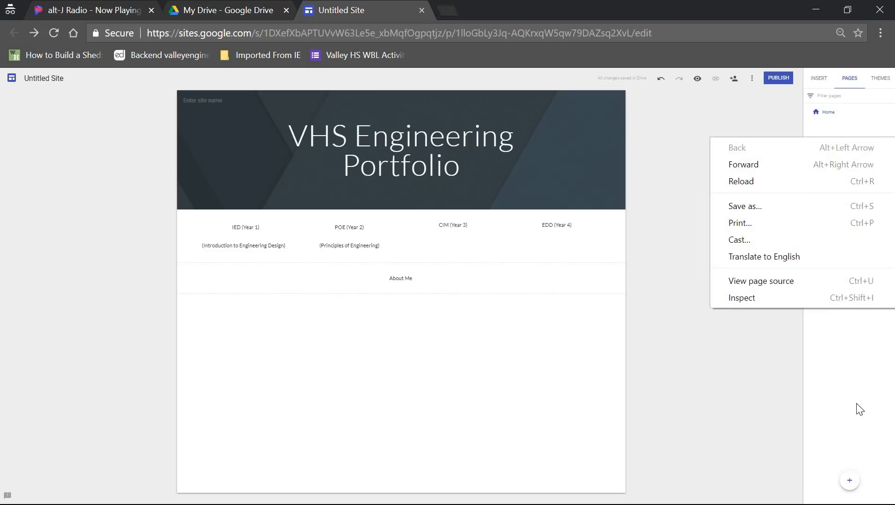
pyautogui.click(838, 441)
pyautogui.moveTo(851, 486)
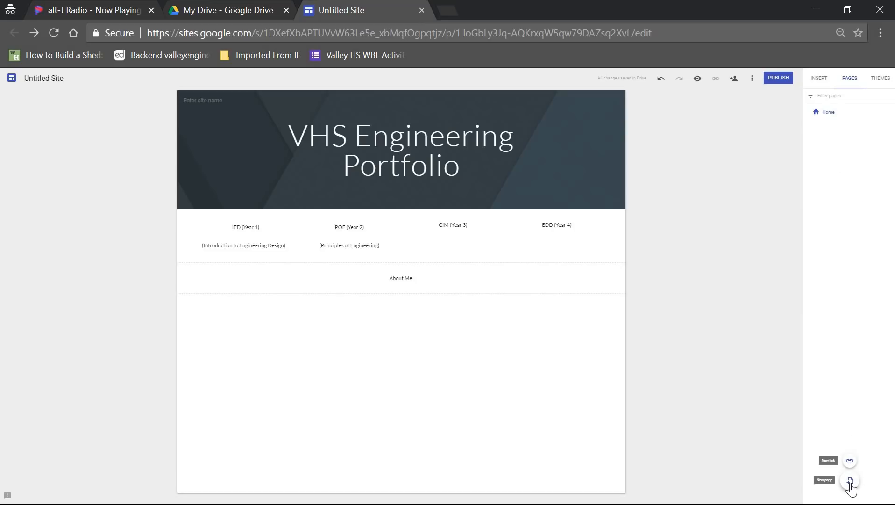
pyautogui.click(851, 483)
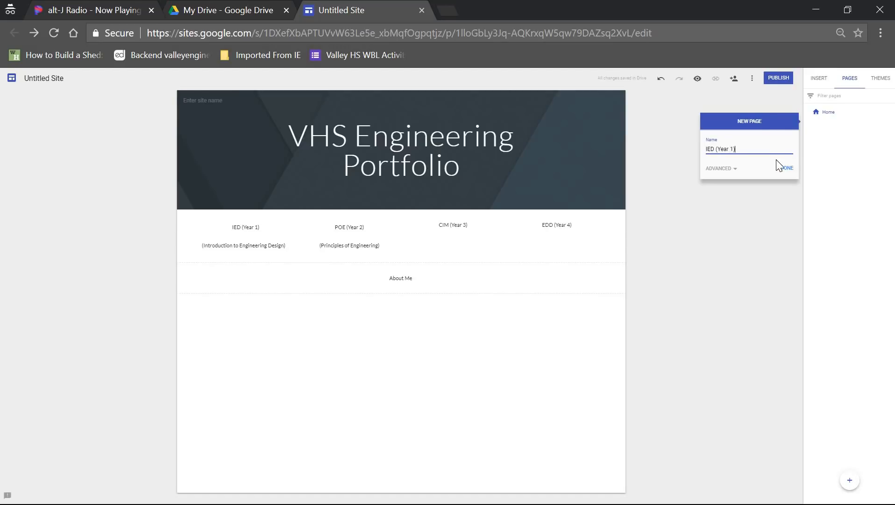
pyautogui.click(784, 168)
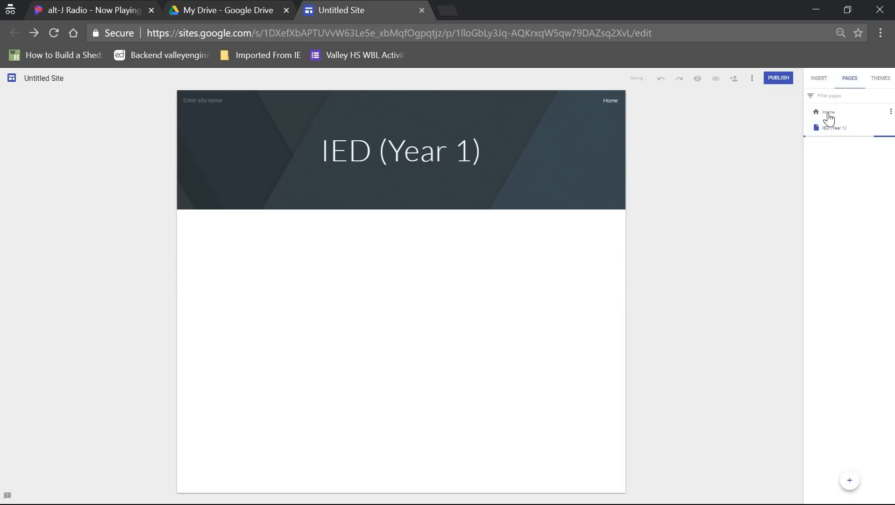
# Return to the Home page and link the "IED (Year 1)" text to the IED (Year 1) site page
pyautogui.click(829, 116)
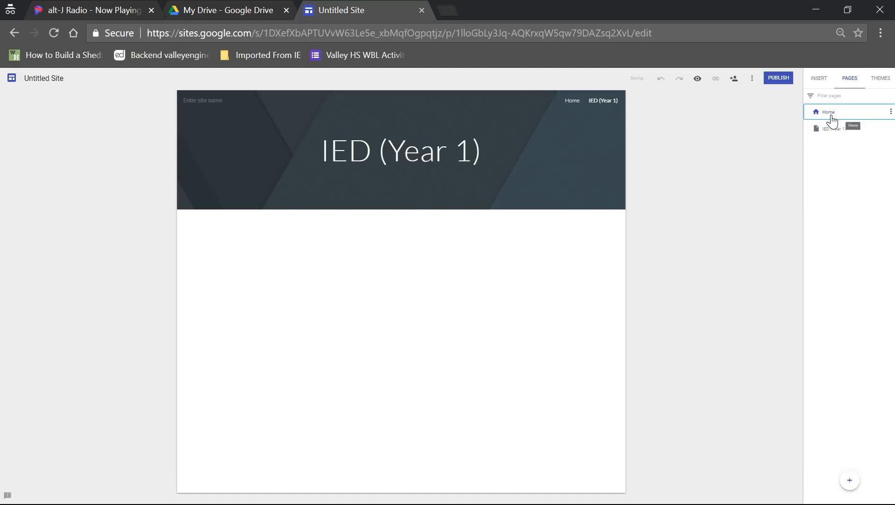
pyautogui.doubleClick(830, 113)
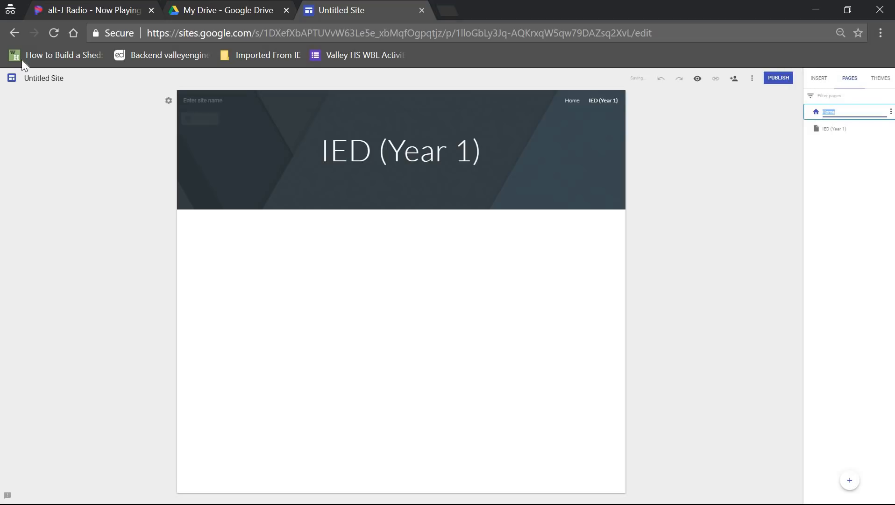
pyautogui.click(815, 131)
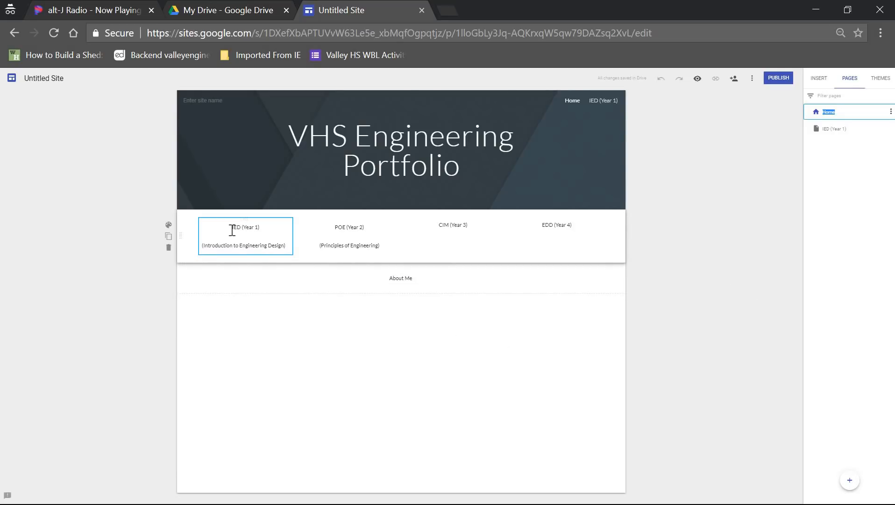
pyautogui.moveTo(232, 230); pyautogui.dragTo(268, 231)
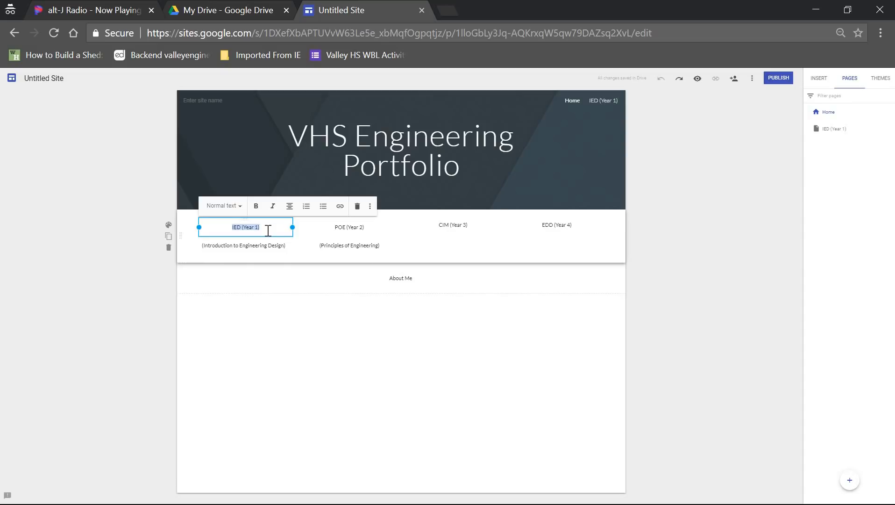
pyautogui.click(340, 207)
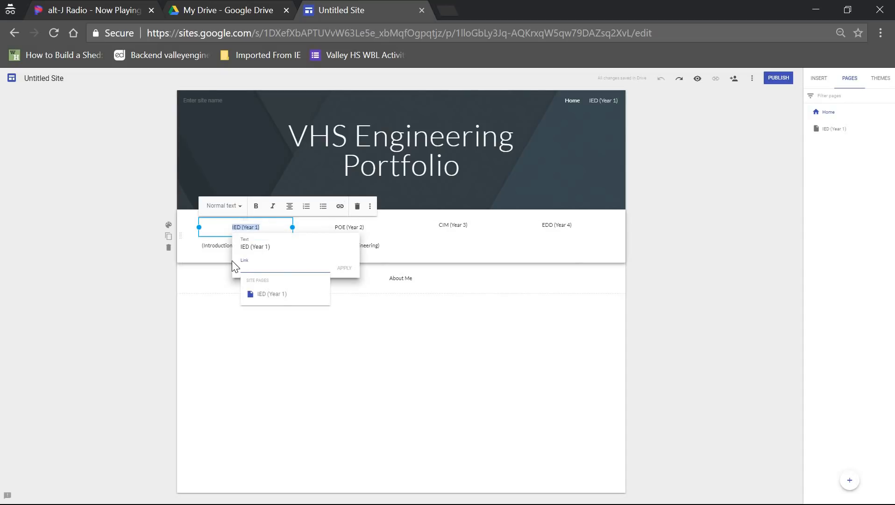
pyautogui.click(260, 295)
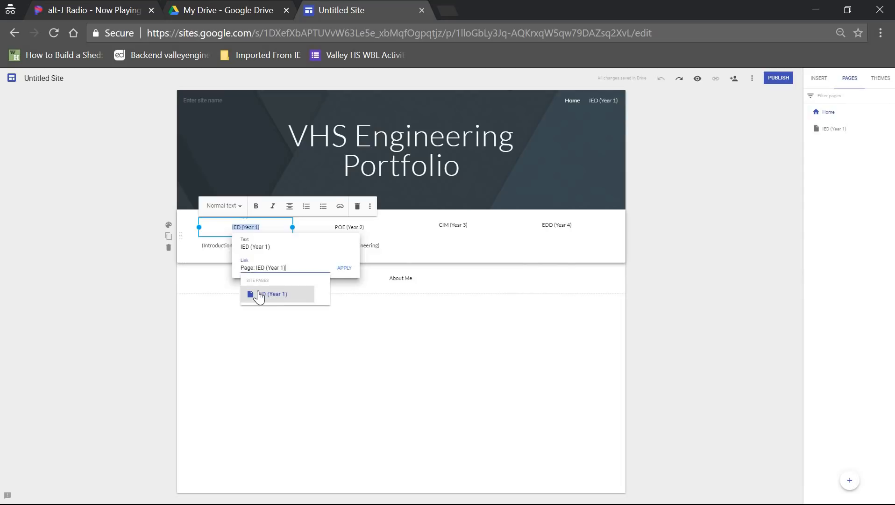
pyautogui.click(343, 271)
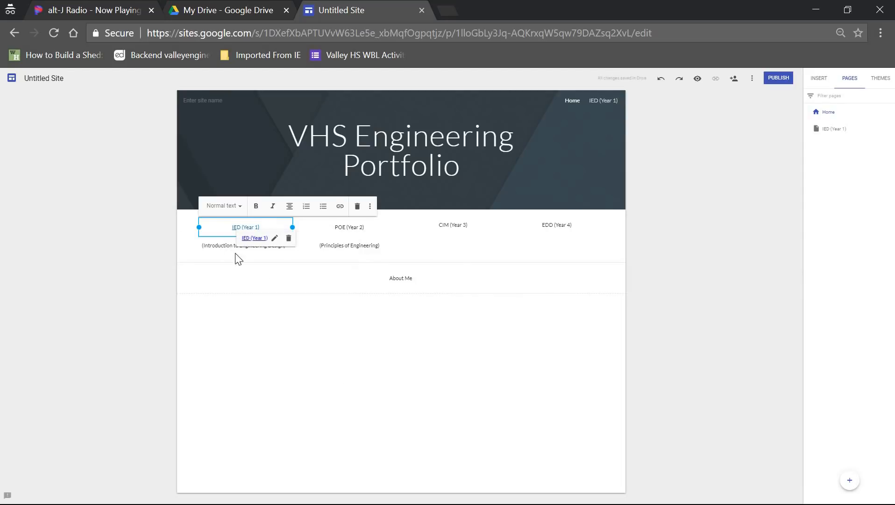
pyautogui.click(266, 341)
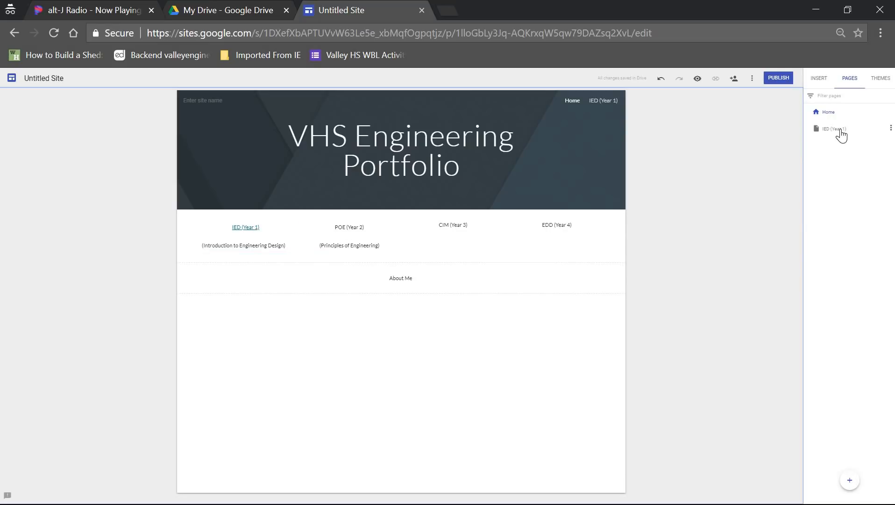
# Center the "(Introduction to Engineering Design)" text and link it to the IED (Year 1) site page
pyautogui.click(247, 246)
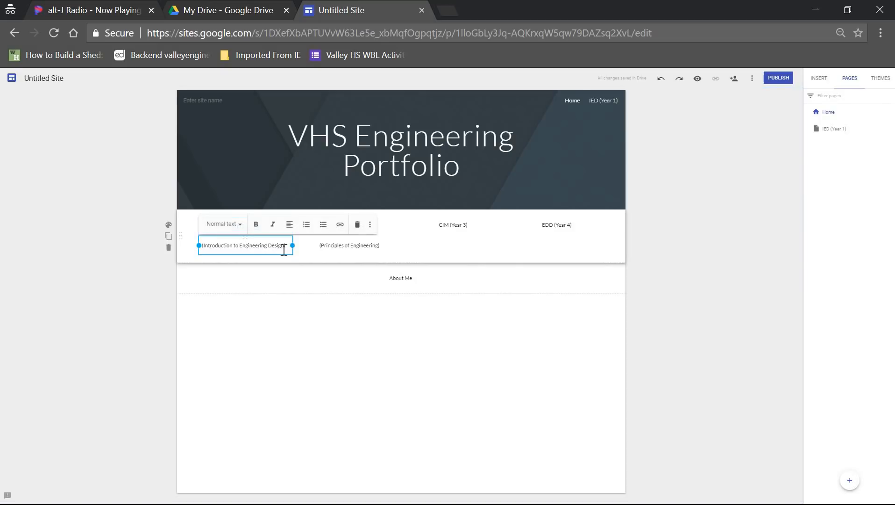
pyautogui.moveTo(287, 245); pyautogui.dragTo(200, 245)
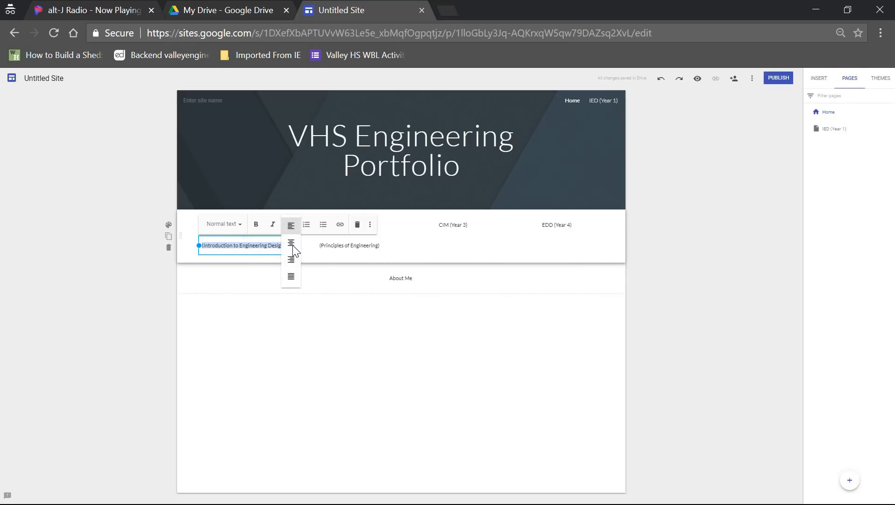
pyautogui.click(293, 247)
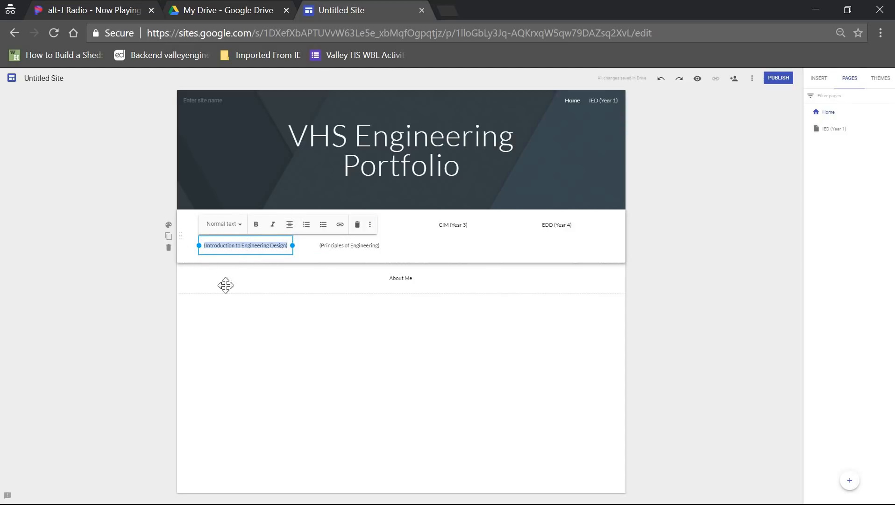
pyautogui.click(340, 225)
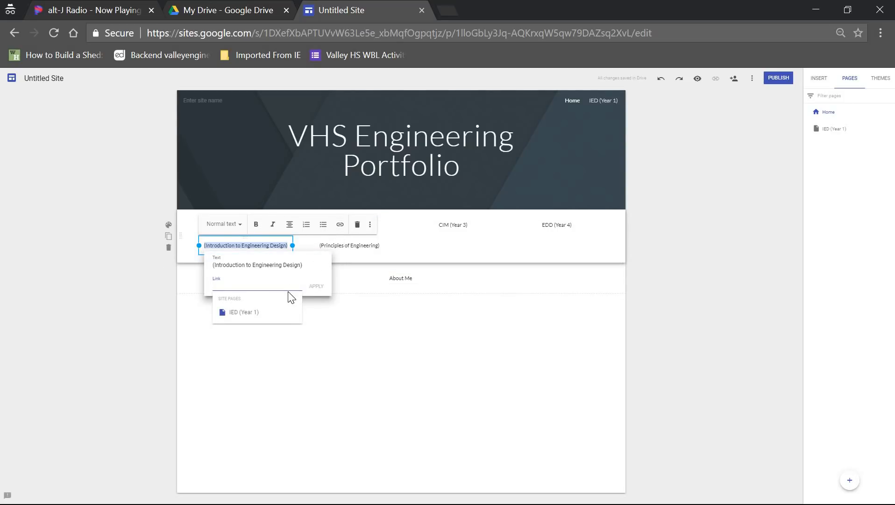
pyautogui.click(249, 312)
pyautogui.click(318, 286)
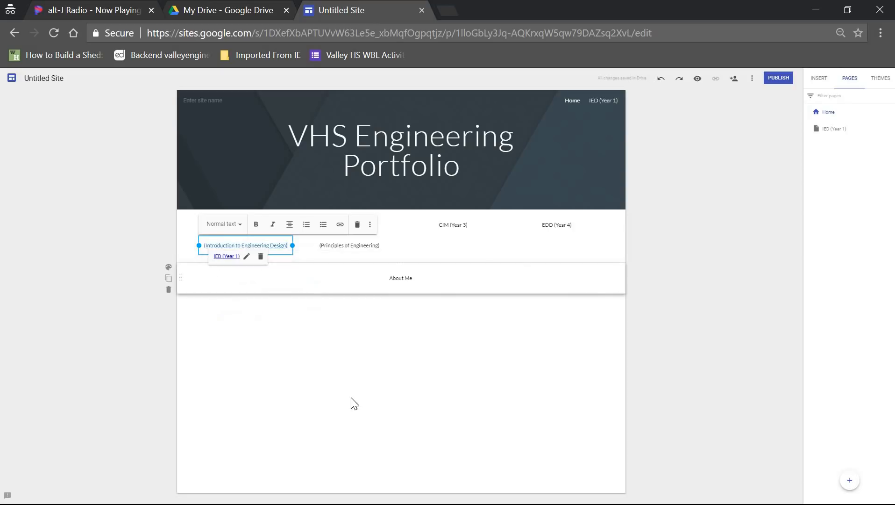
pyautogui.click(420, 376)
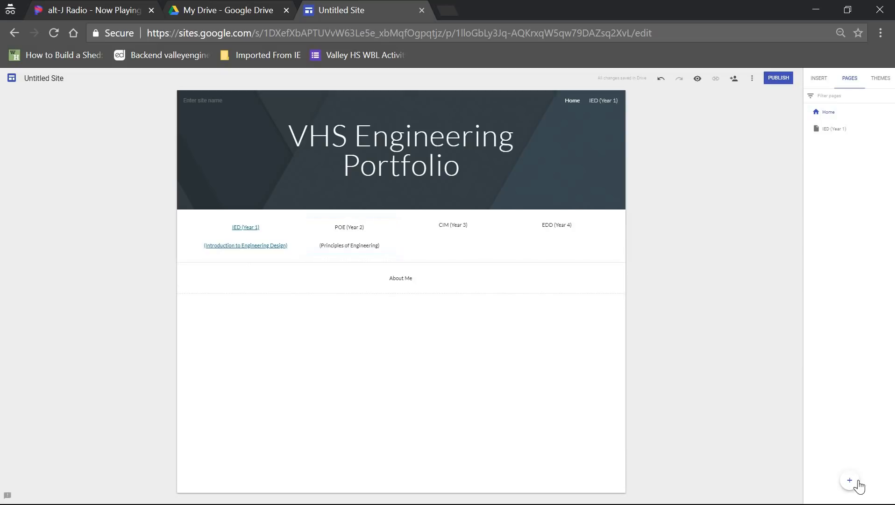
# Create a new site page named "POE (Year 2)"
pyautogui.moveTo(851, 481)
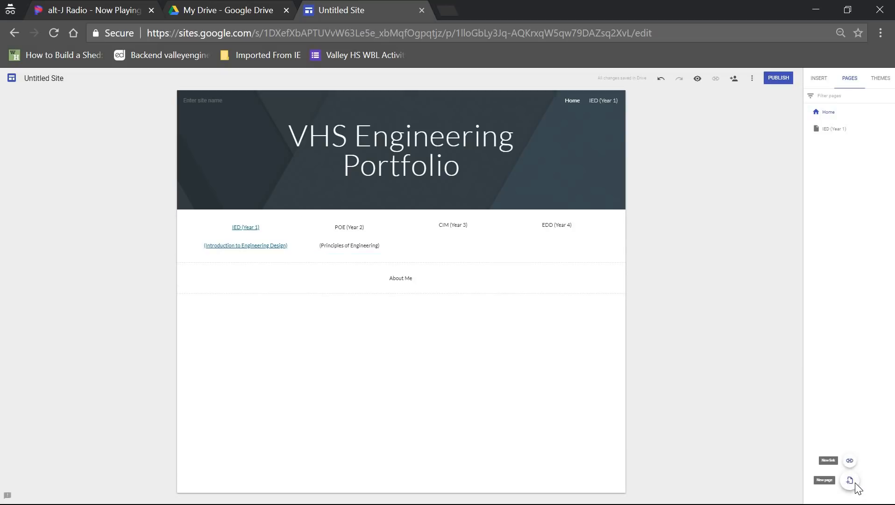
pyautogui.click(852, 483)
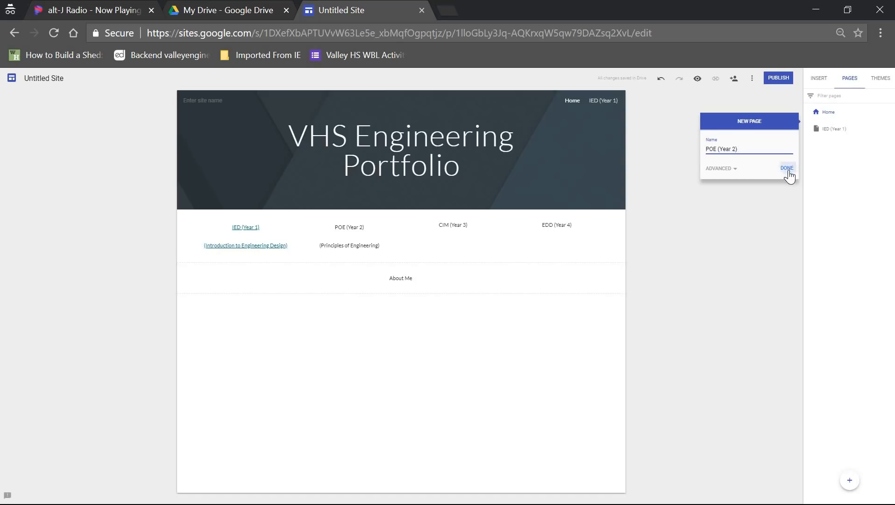
pyautogui.click(787, 168)
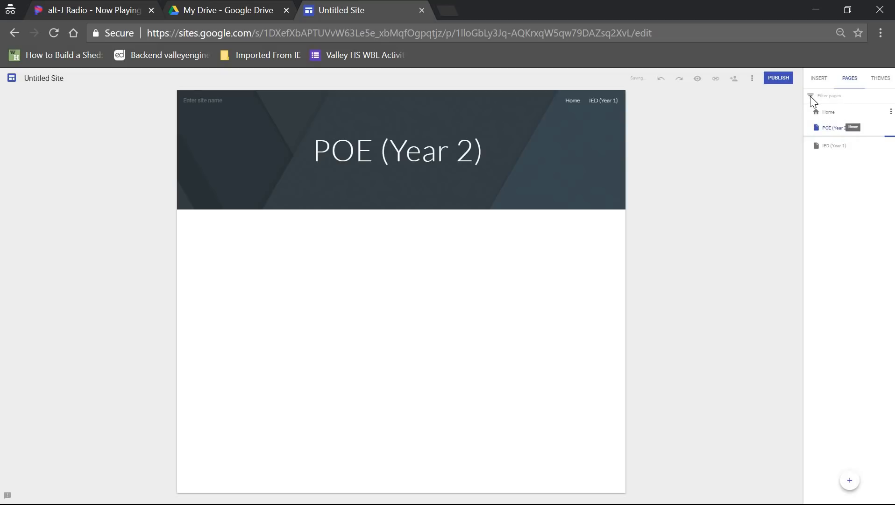
# Return to the Home page and link the "POE (Year 2)" text to the POE (Year 2) site page
pyautogui.click(828, 112)
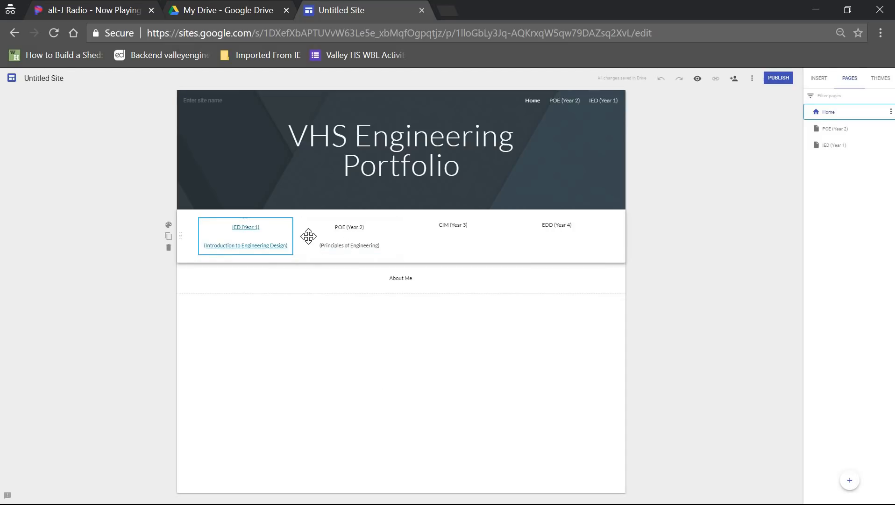
pyautogui.click(350, 226)
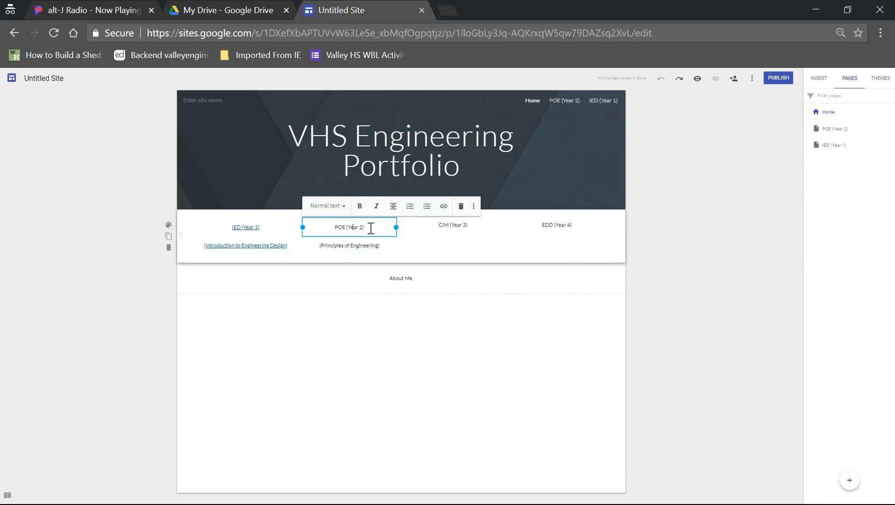
pyautogui.moveTo(371, 228); pyautogui.dragTo(274, 225)
pyautogui.click(444, 206)
pyautogui.click(391, 299)
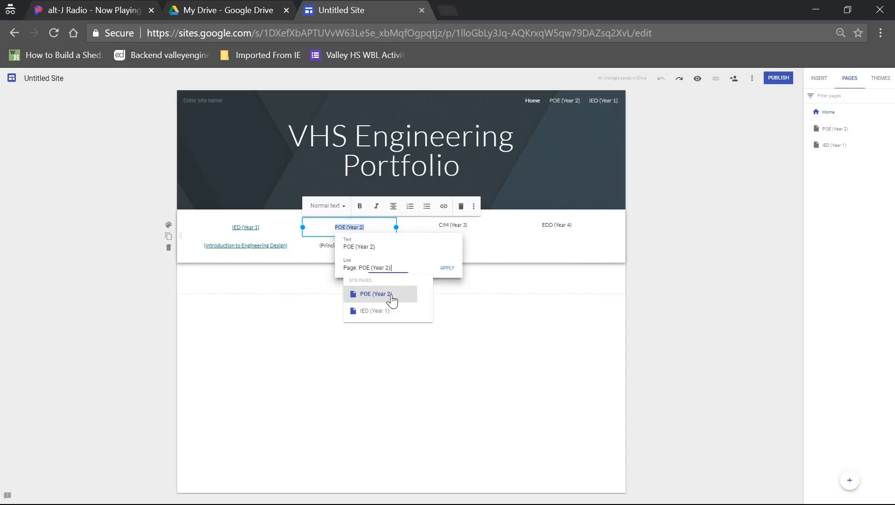
pyautogui.click(448, 269)
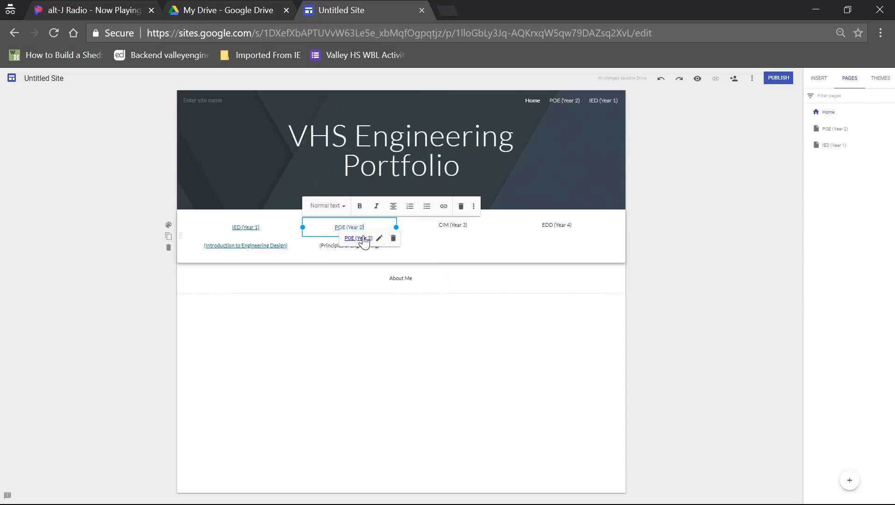
# Link the "(Principles of Engineering)" text to the POE (Year 2) site page
pyautogui.click(314, 244)
pyautogui.moveTo(314, 245); pyautogui.dragTo(395, 246)
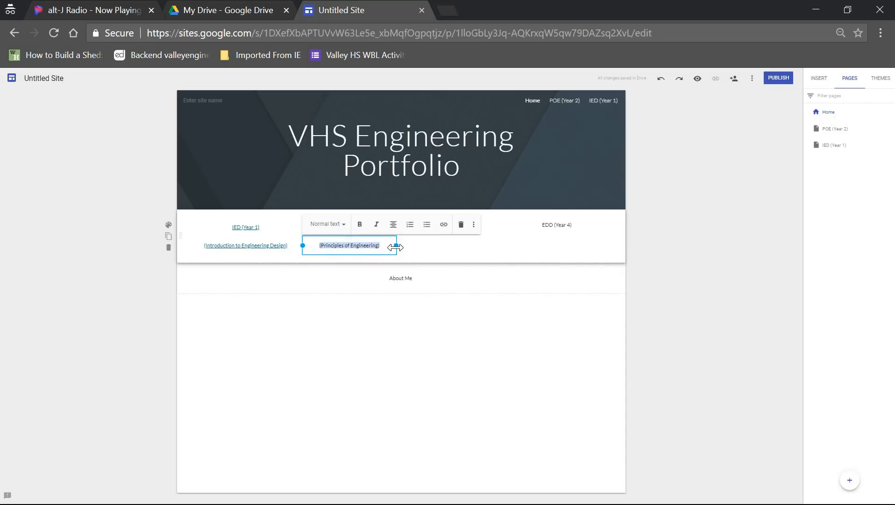
pyautogui.click(444, 224)
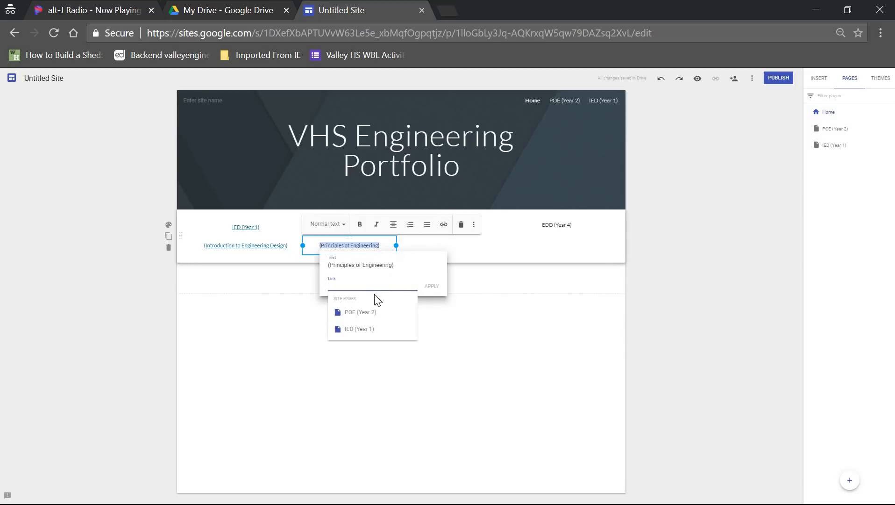
pyautogui.click(364, 312)
pyautogui.click(431, 286)
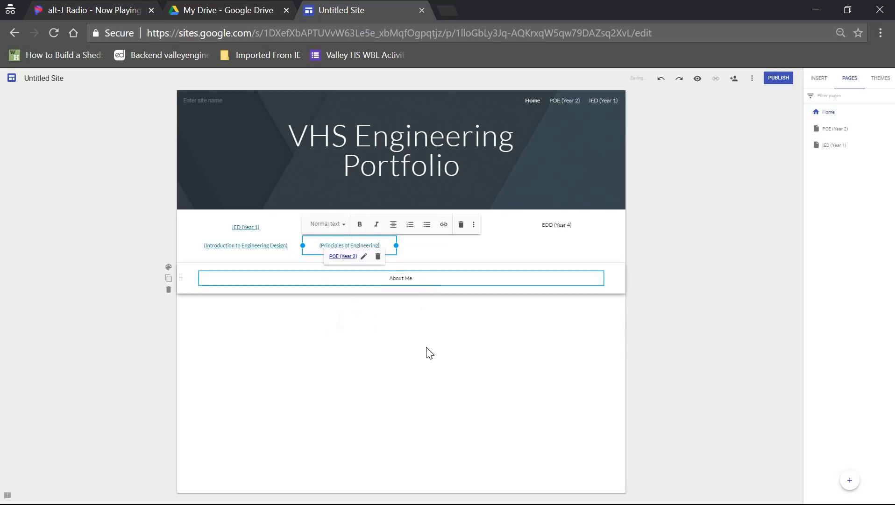
pyautogui.click(426, 354)
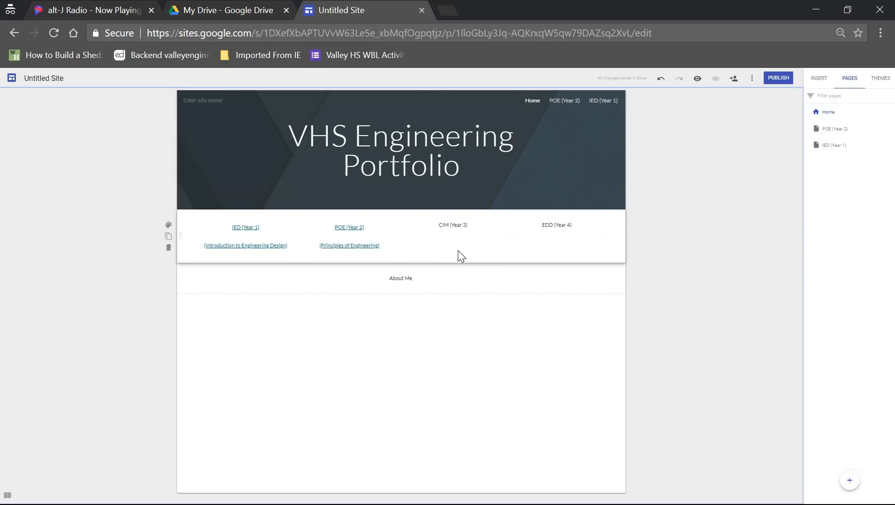
pyautogui.click(394, 280)
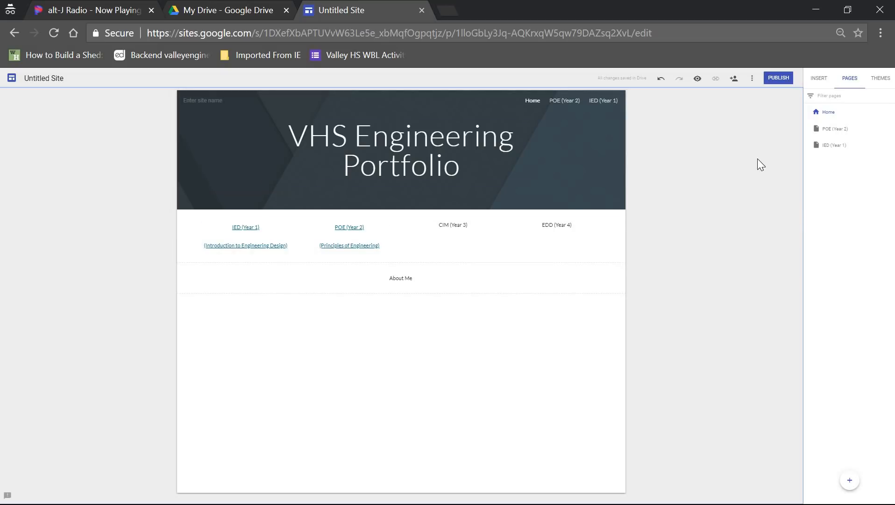
# Open the IED (Year 1) page for inserting a Google Drive file and browse the recent, shared and own Drive files
pyautogui.click(836, 152)
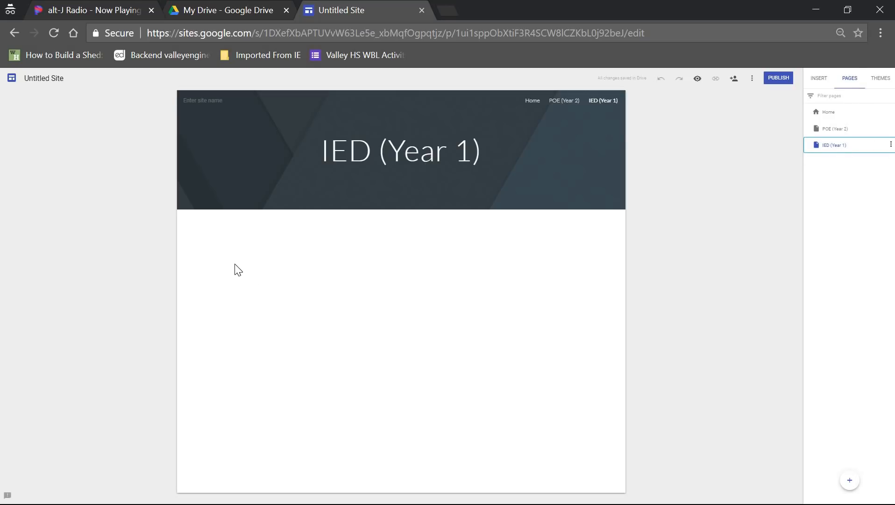
pyautogui.doubleClick(244, 254)
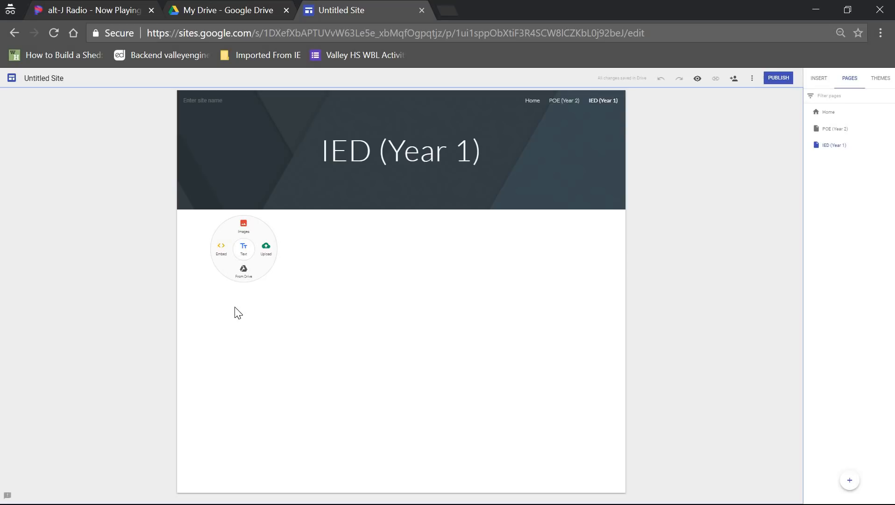
pyautogui.click(244, 269)
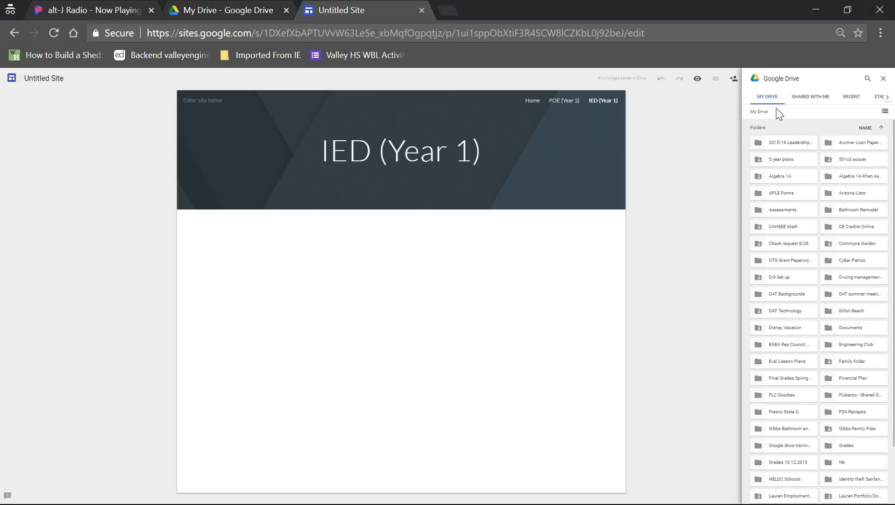
pyautogui.click(849, 100)
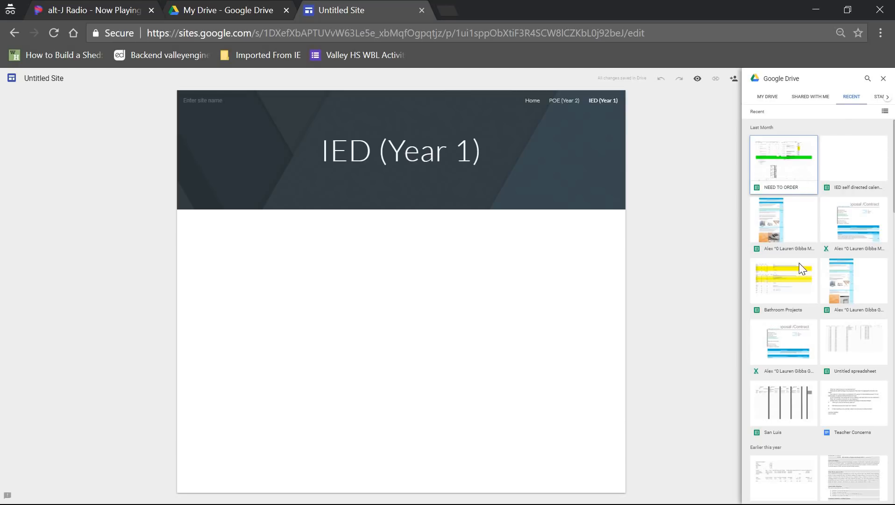
pyautogui.scroll(-2, 815, 290)
pyautogui.scroll(2, 818, 280)
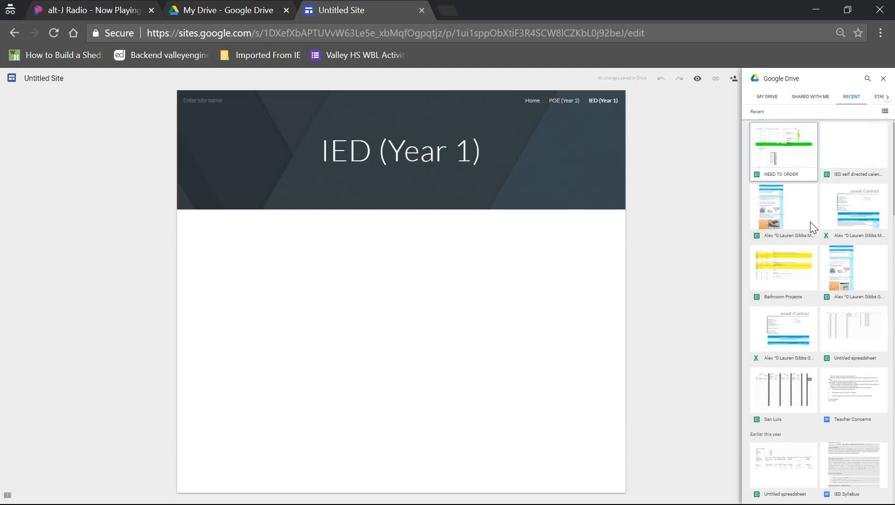
pyautogui.click(794, 99)
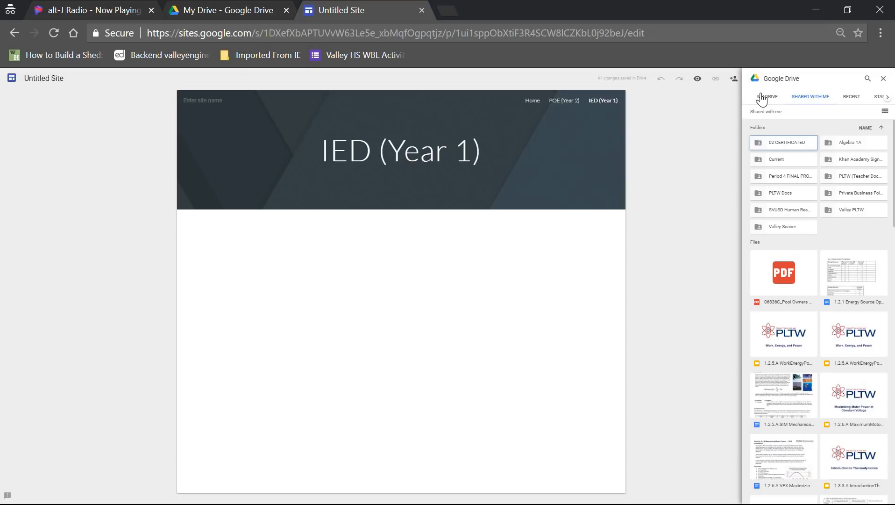
pyautogui.click(762, 99)
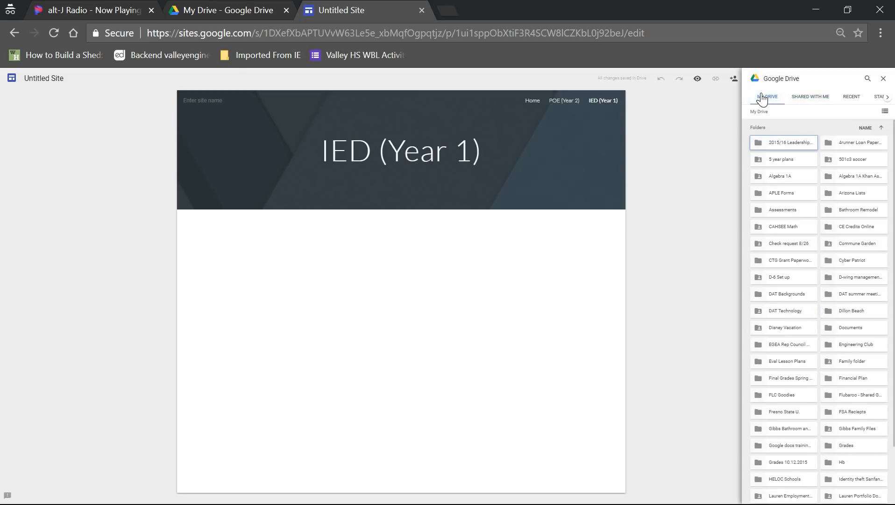
# Search Drive for "1.6 paper bridge" and insert the "1.6 IED Design challenge paper bridge" slides on the IED (Year 1) page
pyautogui.click(867, 80)
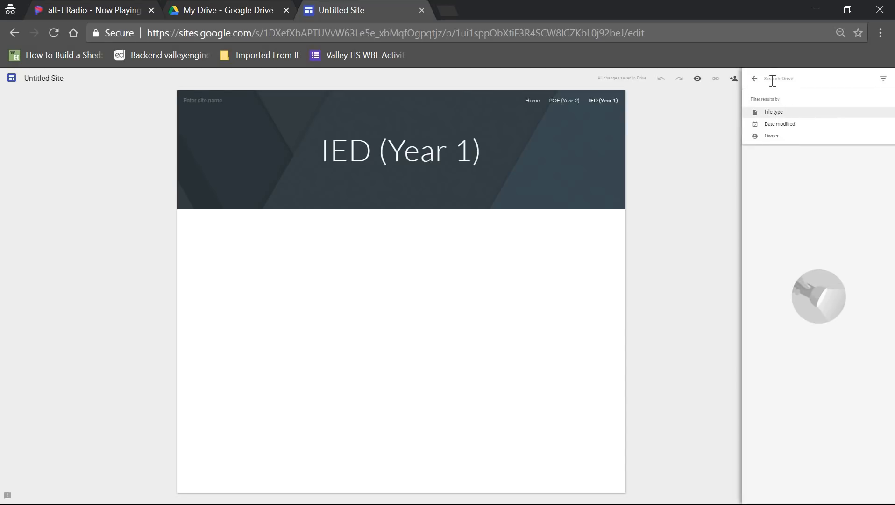
pyautogui.write('1.6')
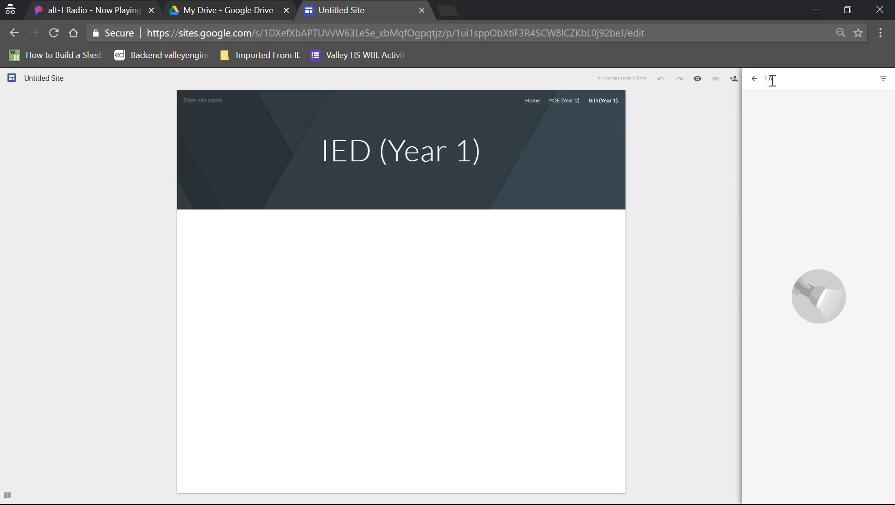
pyautogui.write(' paper br')
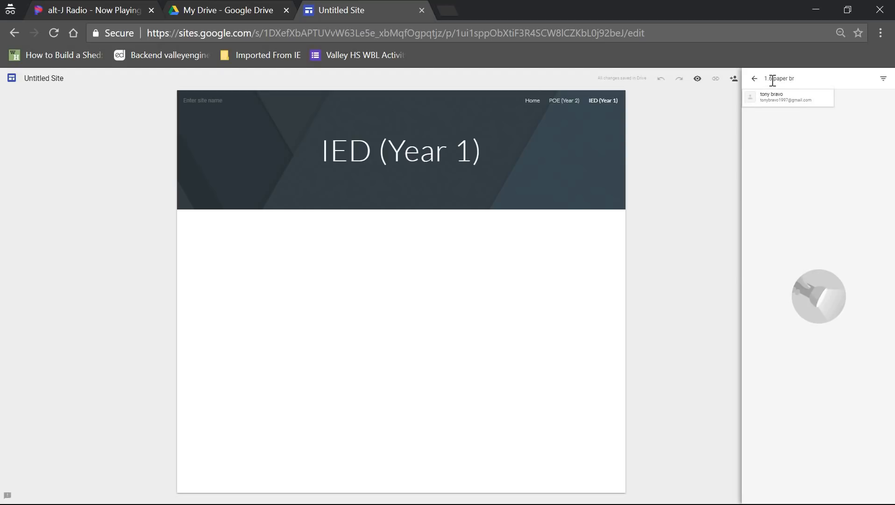
pyautogui.write('idge')
pyautogui.press('Return')
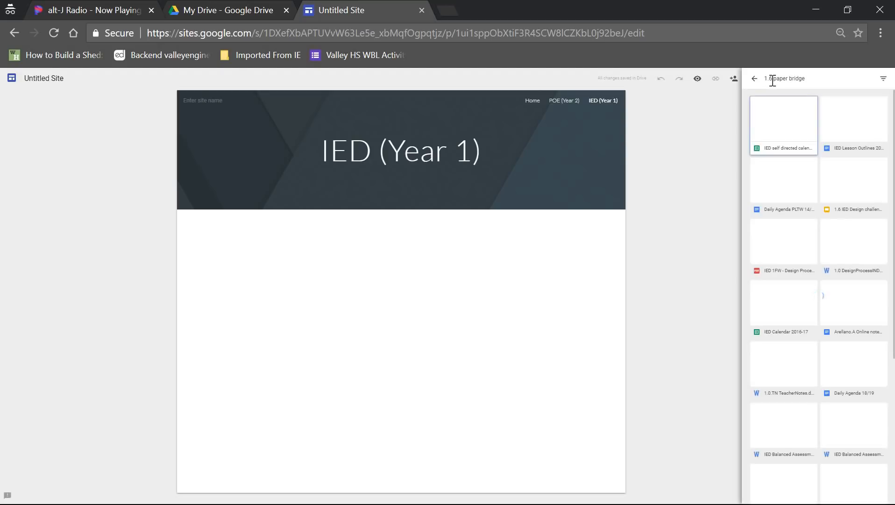
pyautogui.doubleClick(851, 185)
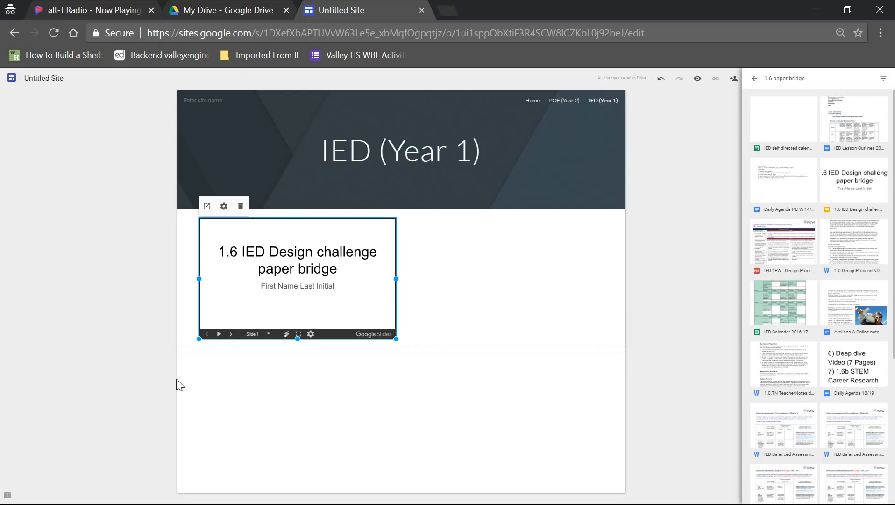
# Preview the IED (Year 1) page, play through the embedded paper bridge slides, and return to editing
pyautogui.click(696, 79)
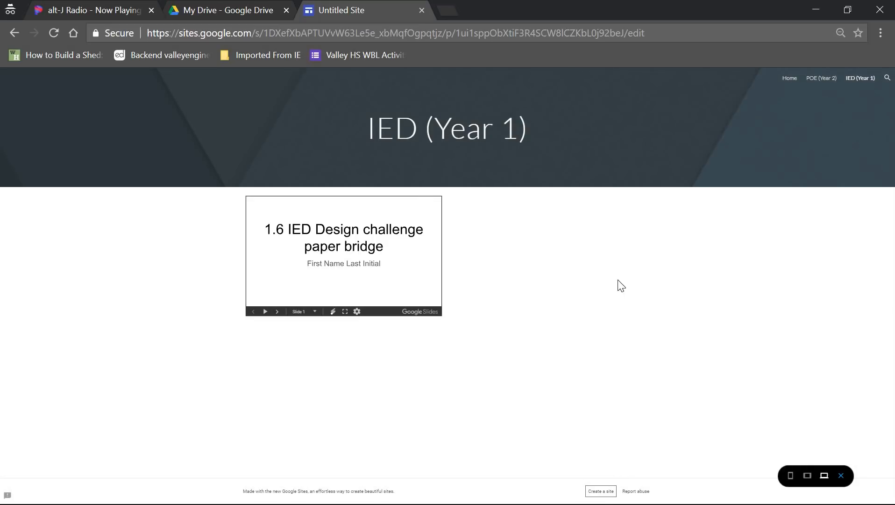
pyautogui.click(265, 312)
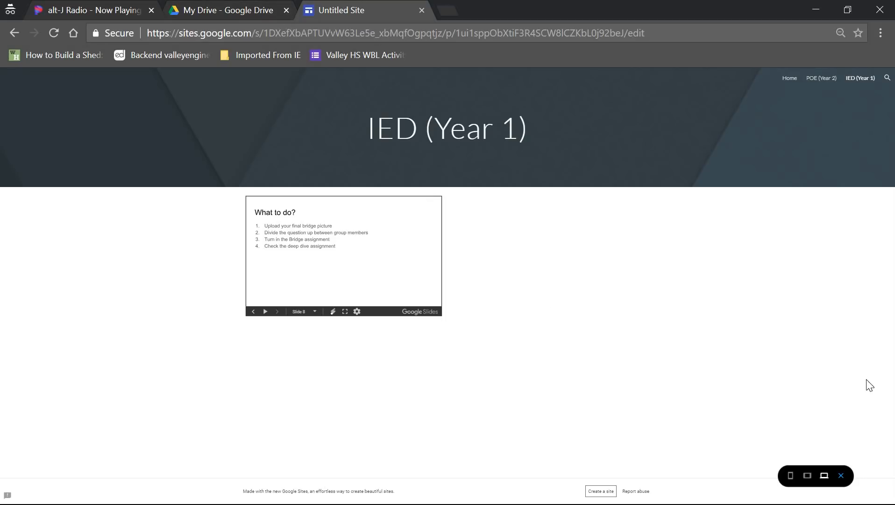
pyautogui.click(841, 475)
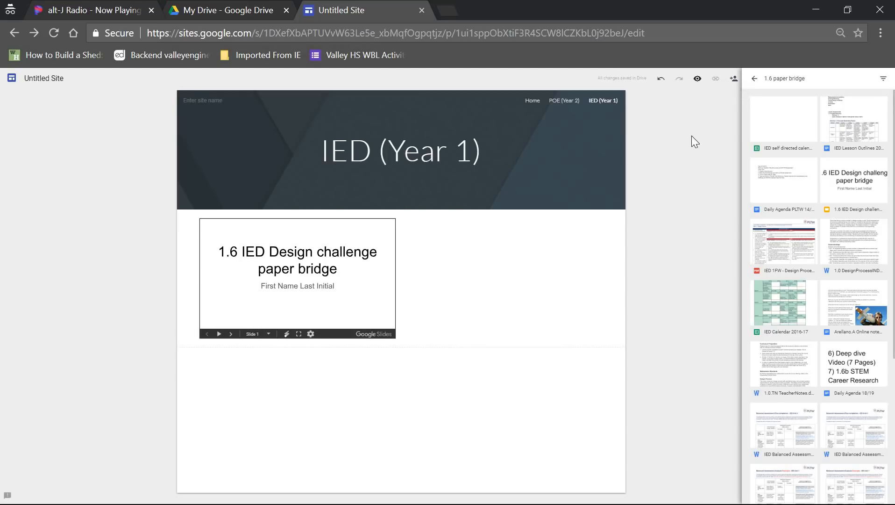
pyautogui.click(699, 87)
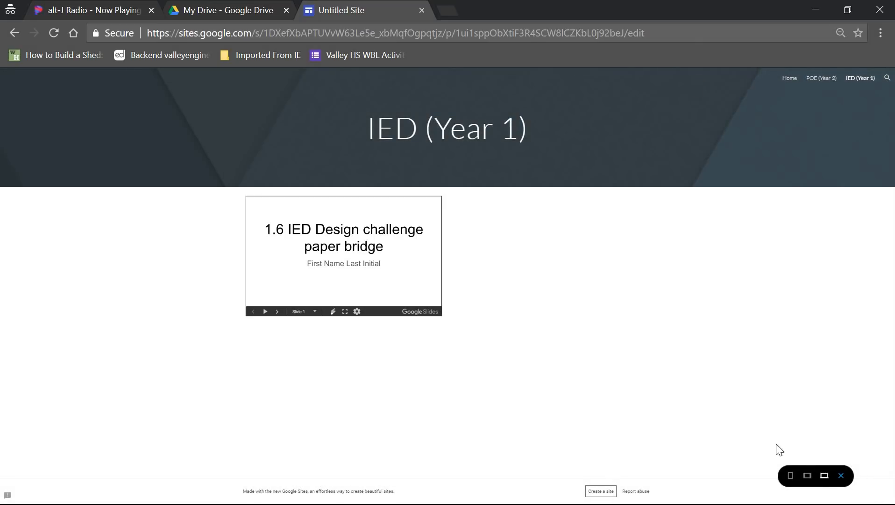
pyautogui.click(842, 475)
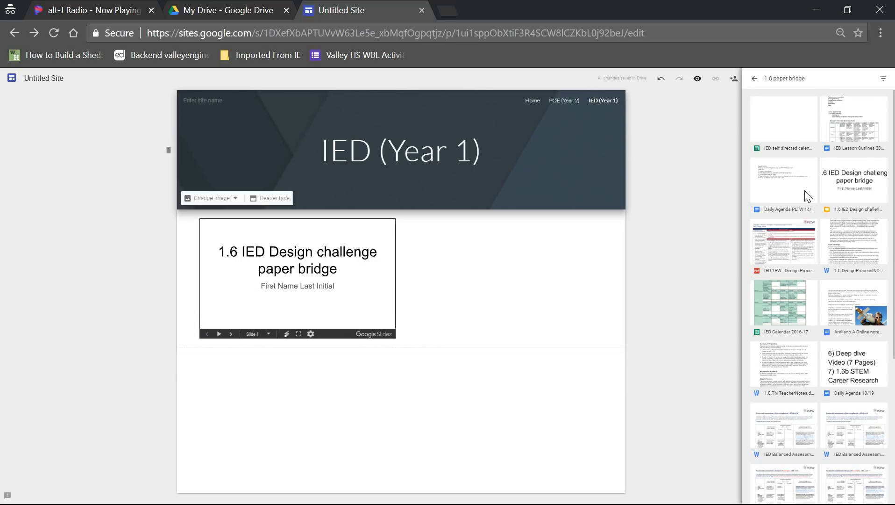
# Close this site, open the other VHS Engineering Portfolio site from My Drive, and look through its Home and About Me pages
pyautogui.click(422, 10)
pyautogui.doubleClick(303, 290)
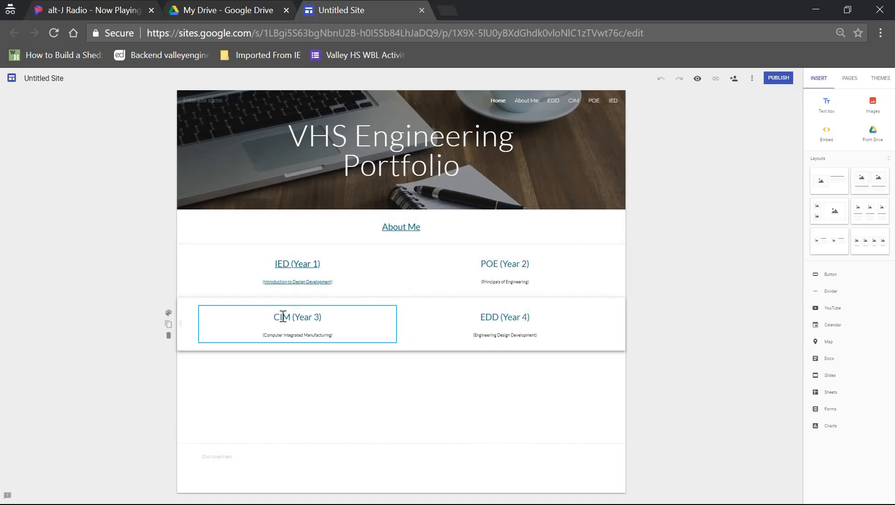
pyautogui.click(850, 78)
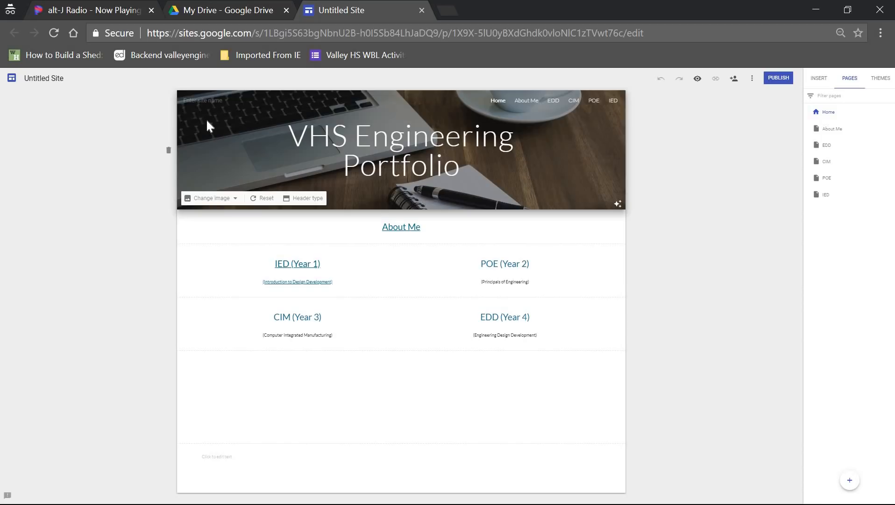
pyautogui.click(833, 128)
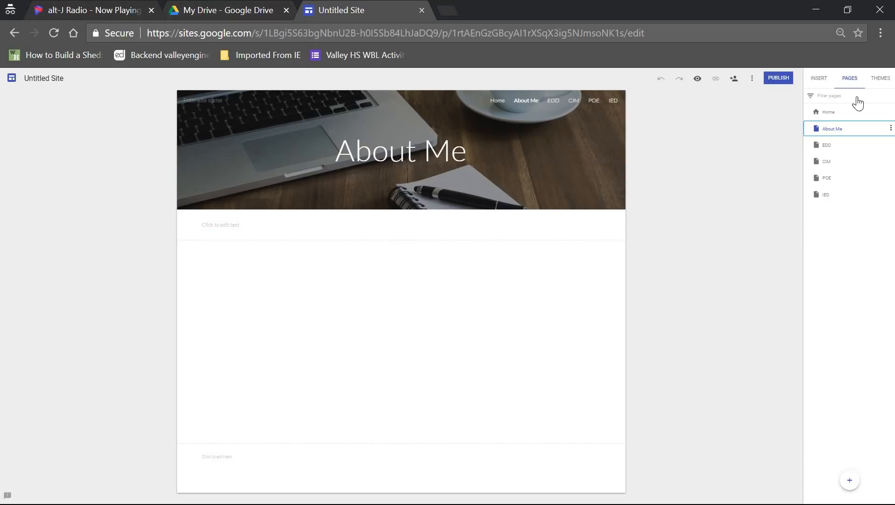
pyautogui.click(813, 116)
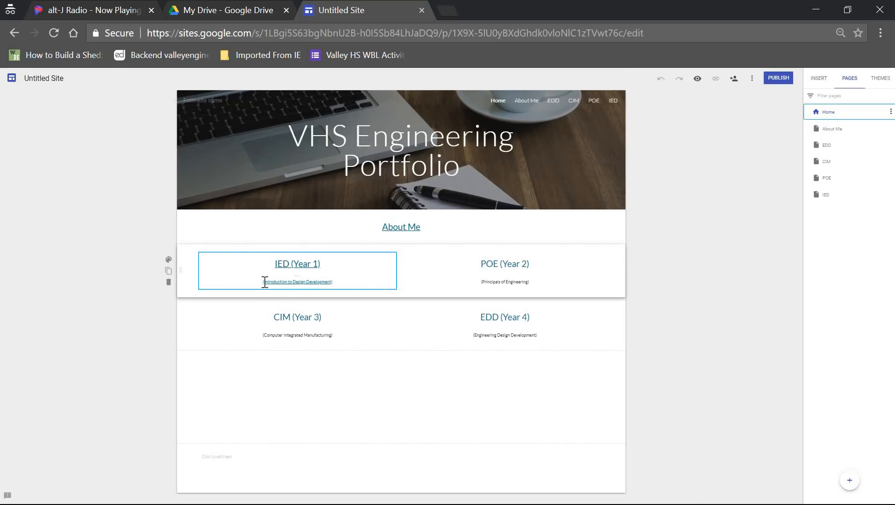
# Check the page link on the "(Introduction to Design Development)" text under IED (Year 1)
pyautogui.moveTo(269, 283); pyautogui.dragTo(326, 282)
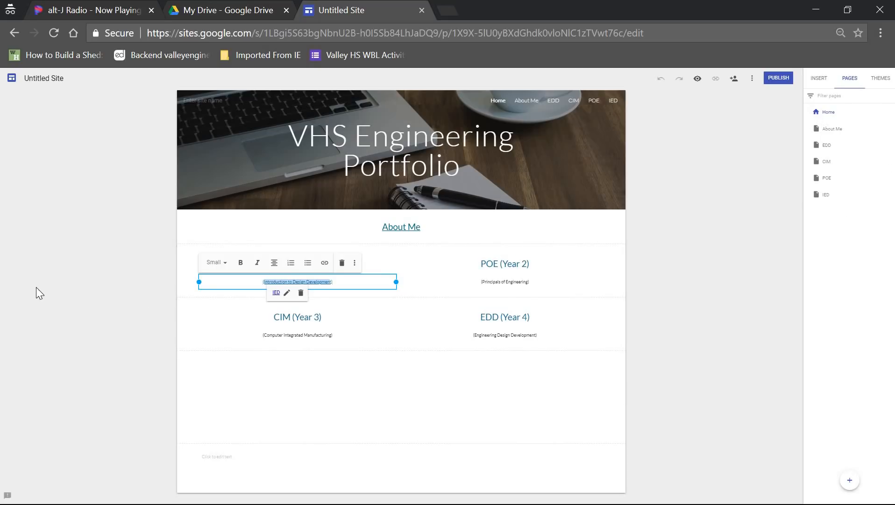
pyautogui.click(339, 407)
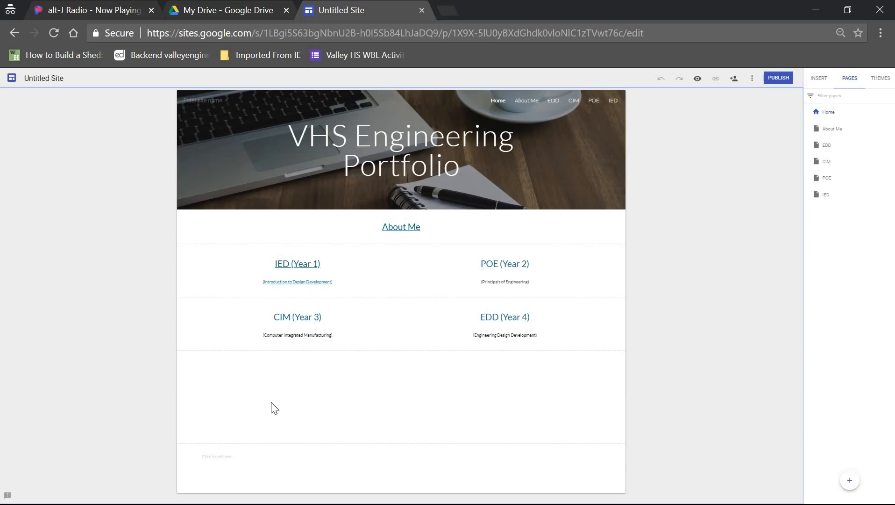
pyautogui.moveTo(564, 122)
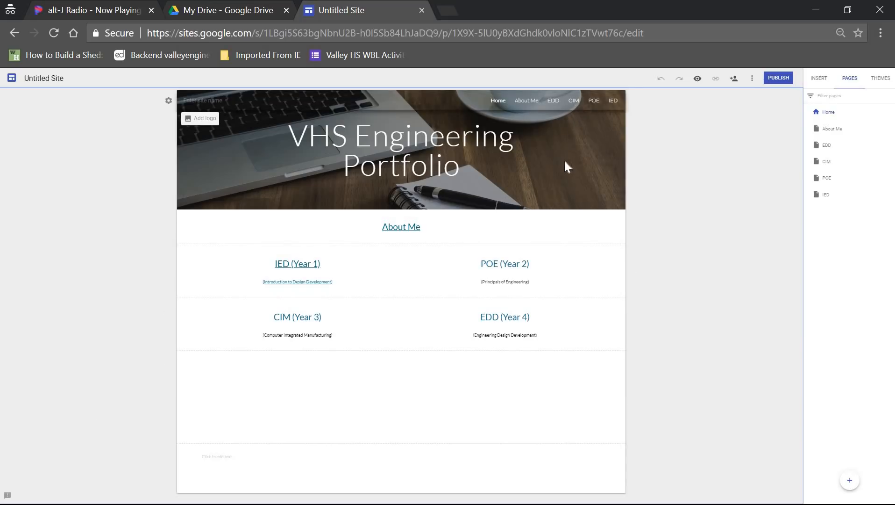